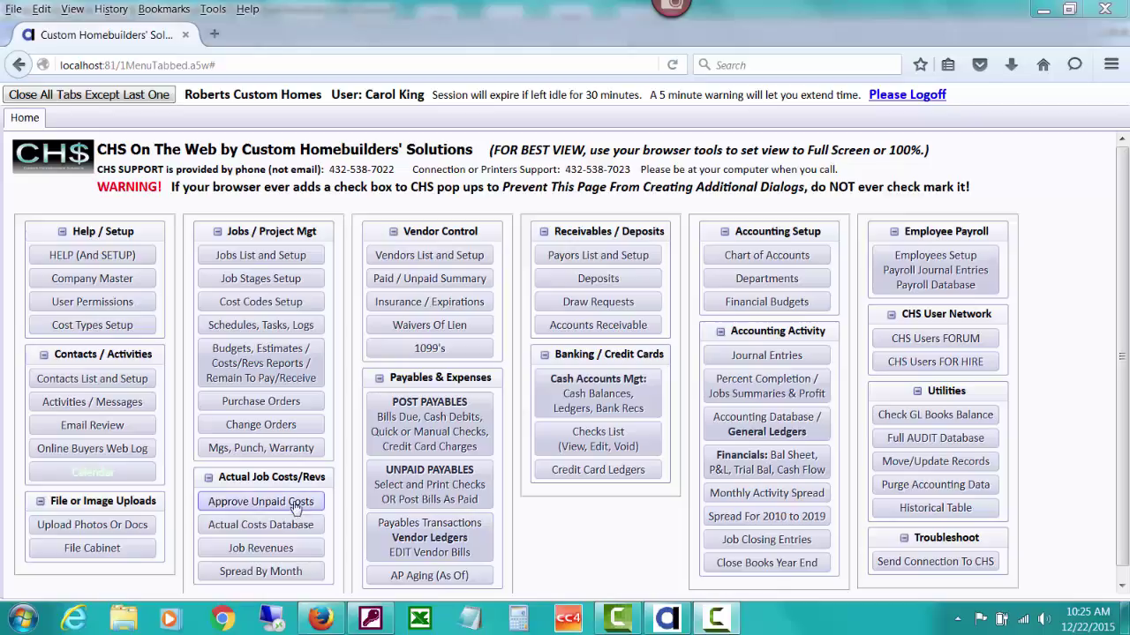
Open the posted actual job costs database for job VISTAV3811 only.
{"action": "left_click", "coordinate": [299, 525]}
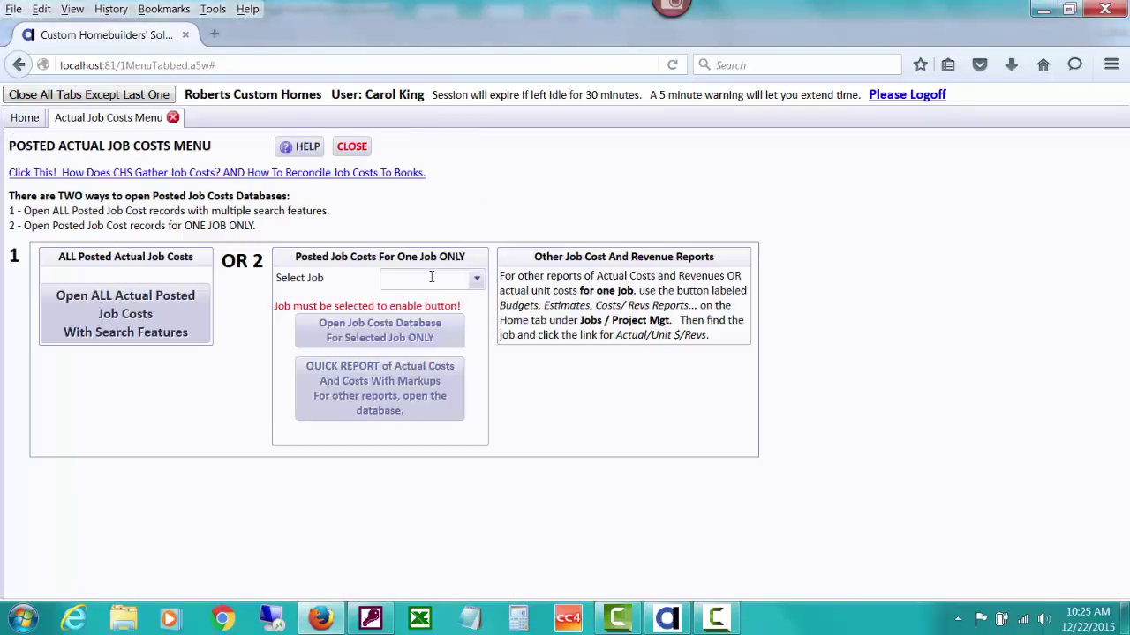
{"action": "left_click", "coordinate": [431, 277]}
{"action": "type", "text": "v"}
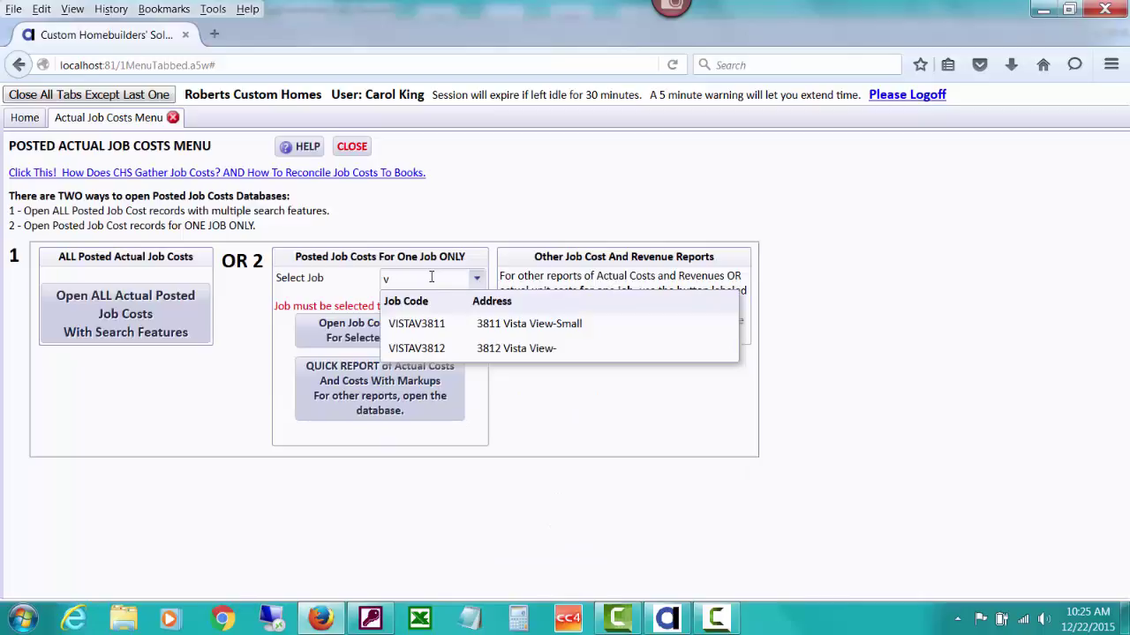
{"action": "left_click", "coordinate": [488, 325]}
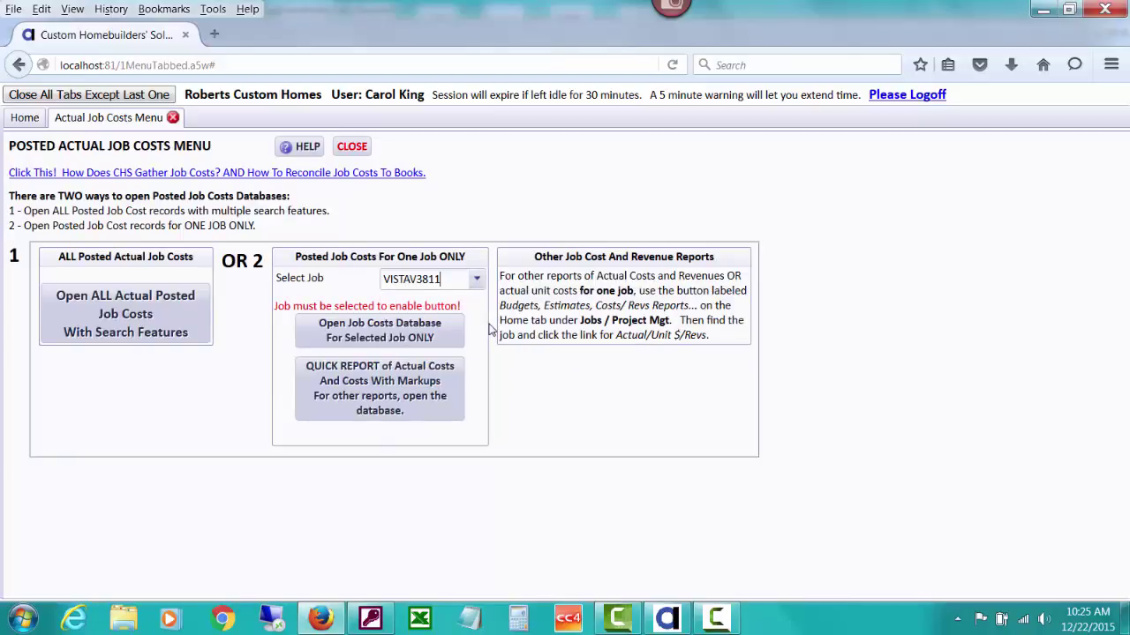
{"action": "left_click", "coordinate": [442, 338]}
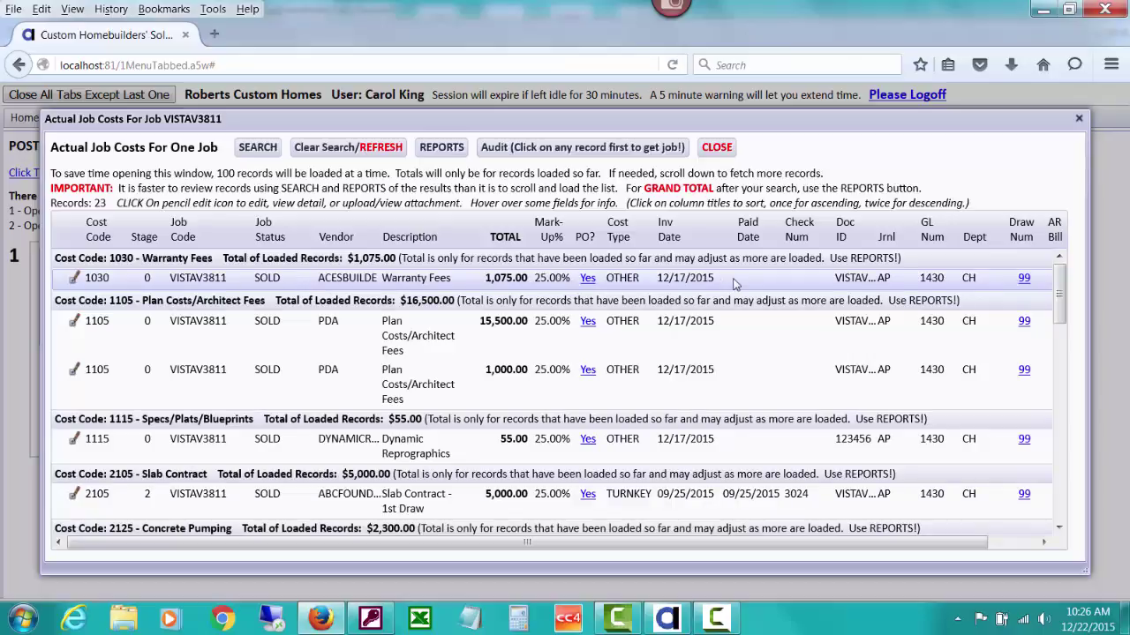
Try to set the PO to NONE on the 1030 Warranty Fees cost entry from the job costs list.
{"action": "left_click", "coordinate": [960, 281]}
{"action": "left_click", "coordinate": [74, 279]}
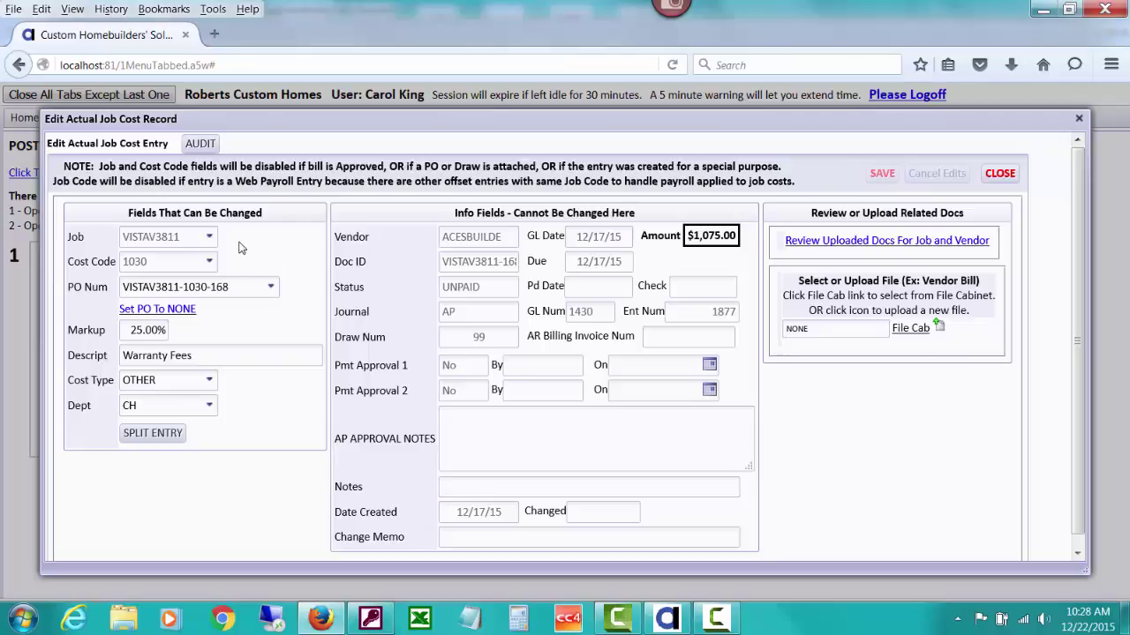
{"action": "left_click", "coordinate": [190, 311]}
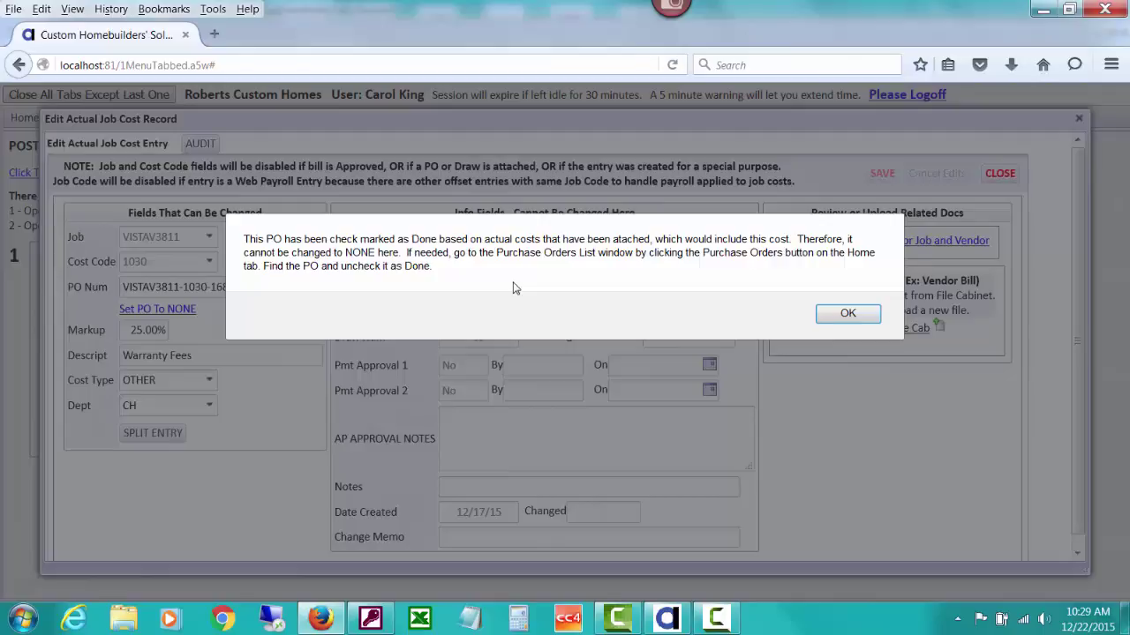
{"action": "left_click", "coordinate": [854, 315]}
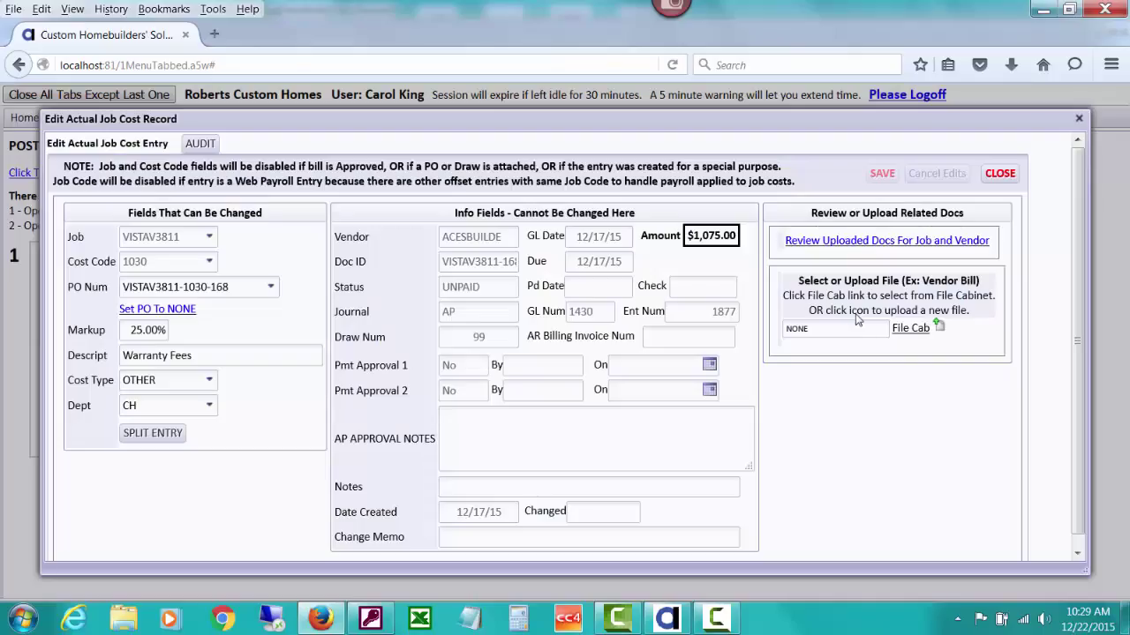
{"action": "left_click", "coordinate": [999, 173]}
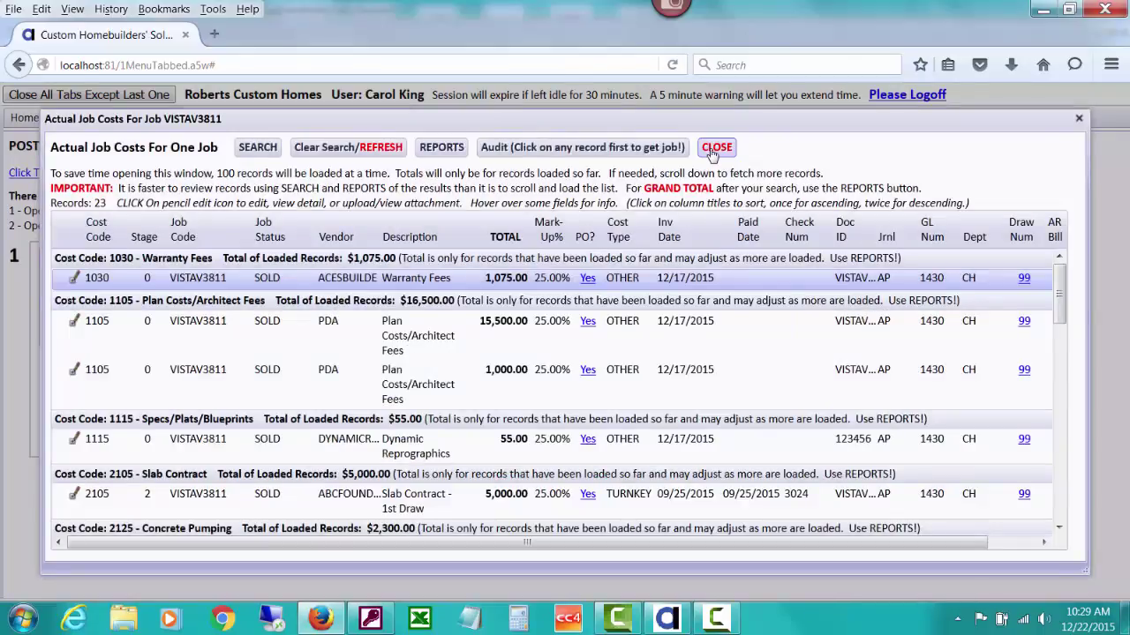
{"action": "left_click", "coordinate": [715, 148]}
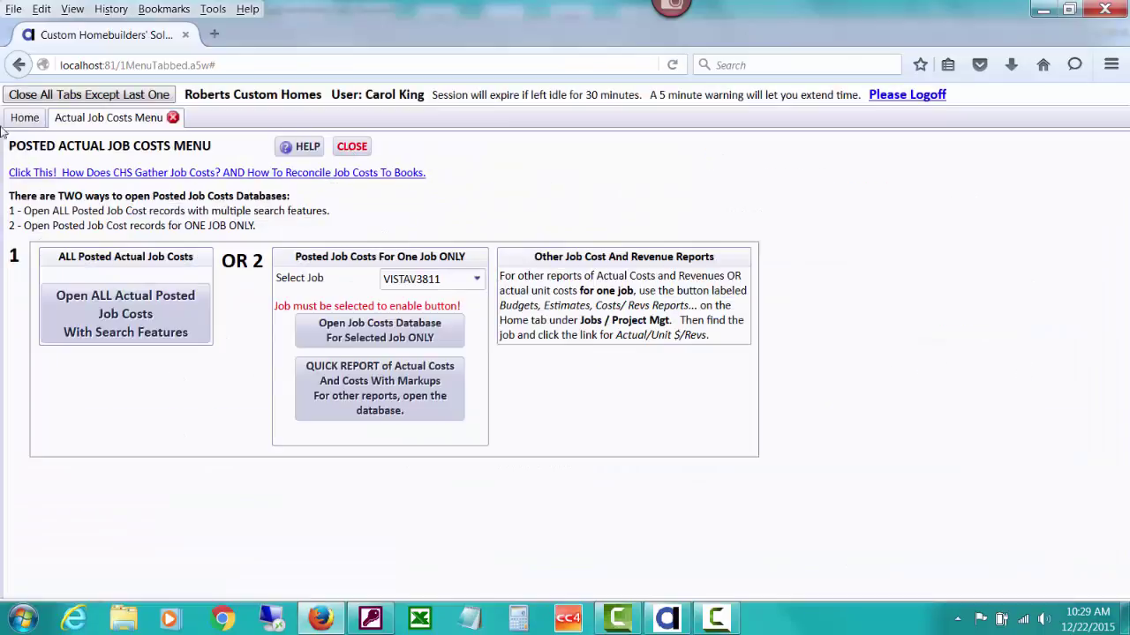
Open purchase order and costs management from a quick search limited to job VISTAV3811 and cost code 1030.
{"action": "left_click", "coordinate": [37, 118]}
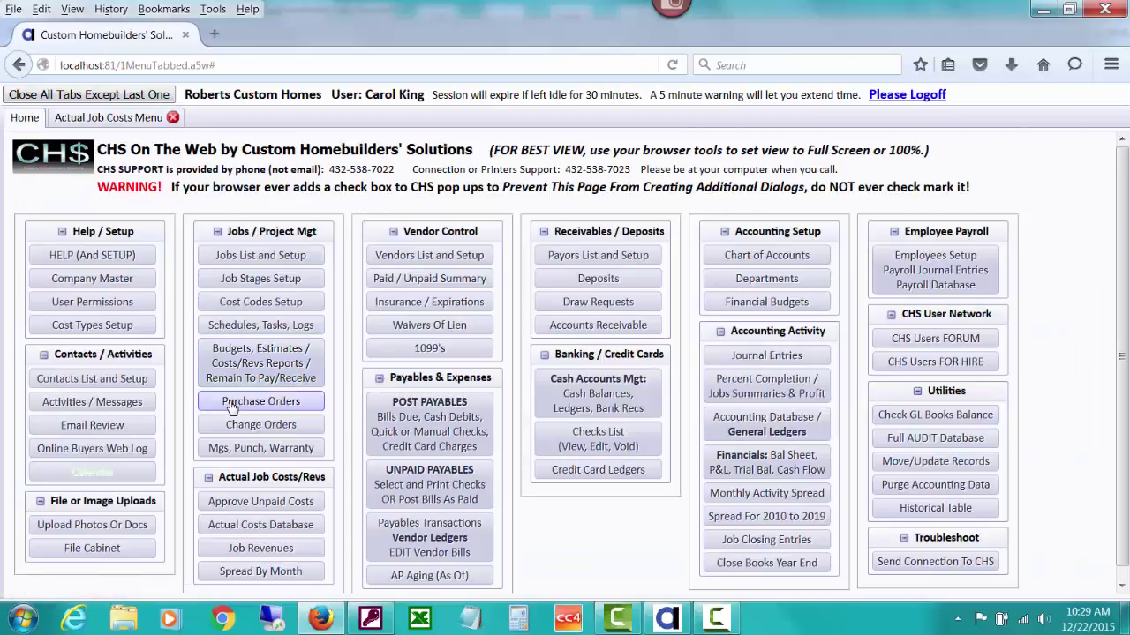
{"action": "left_click", "coordinate": [231, 402]}
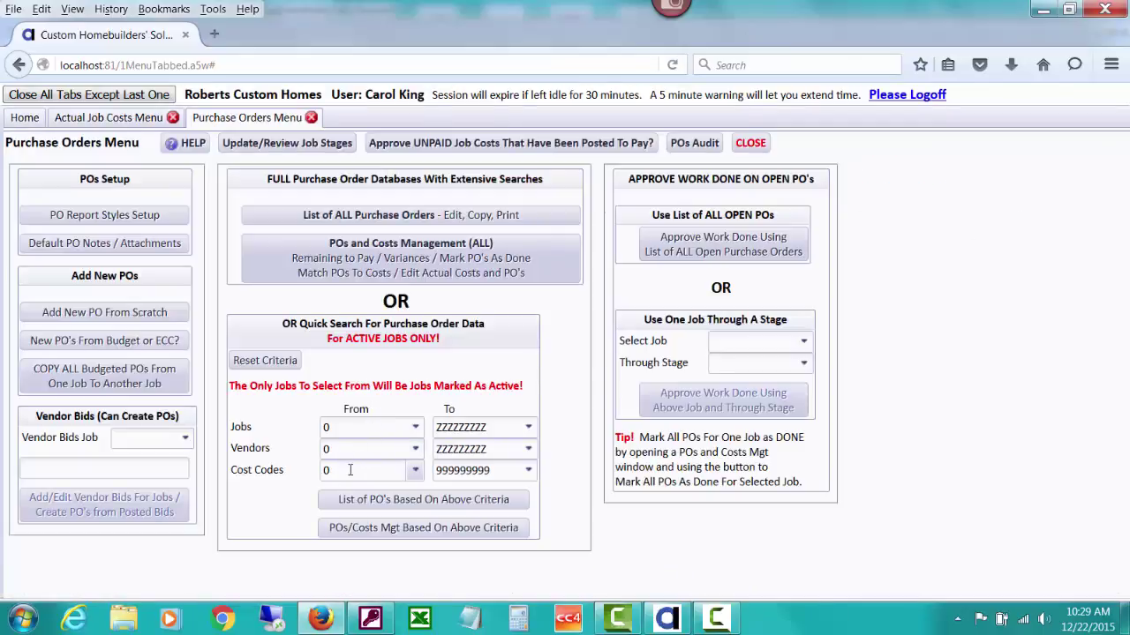
{"action": "type", "text": "030"}
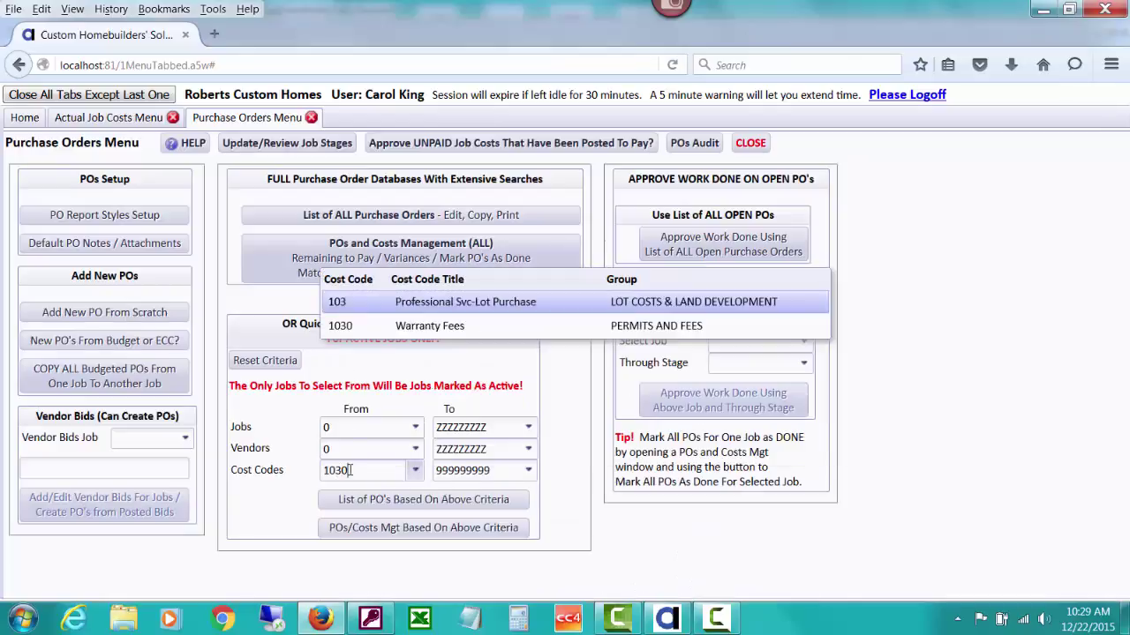
{"action": "left_click", "coordinate": [385, 517]}
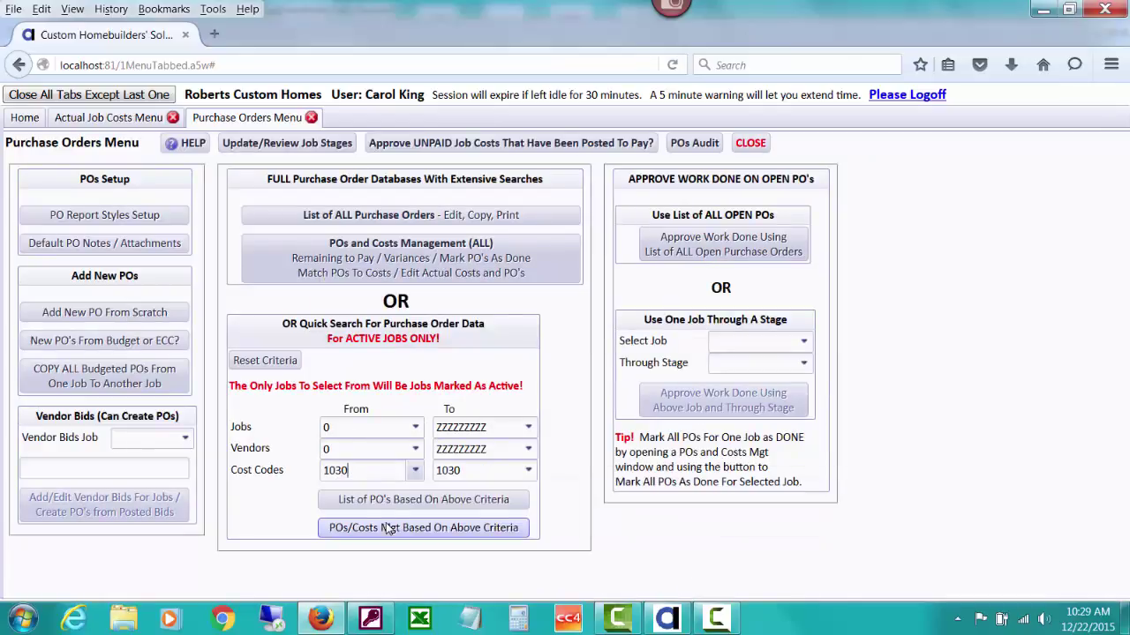
{"action": "left_click", "coordinate": [359, 428]}
{"action": "type", "text": "v"}
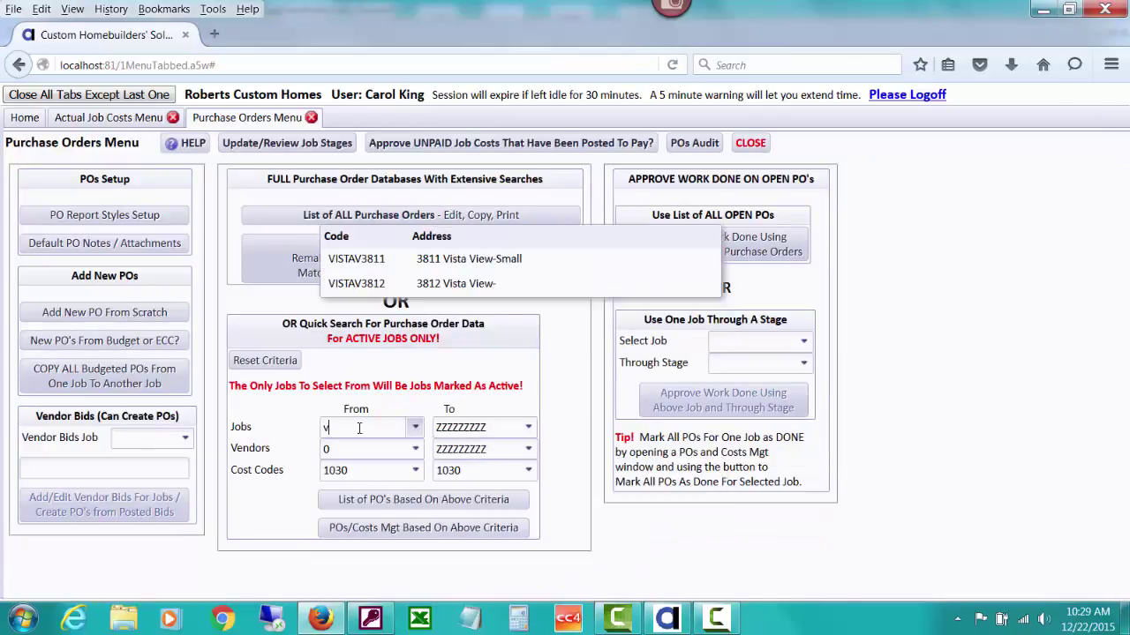
{"action": "left_click", "coordinate": [384, 265]}
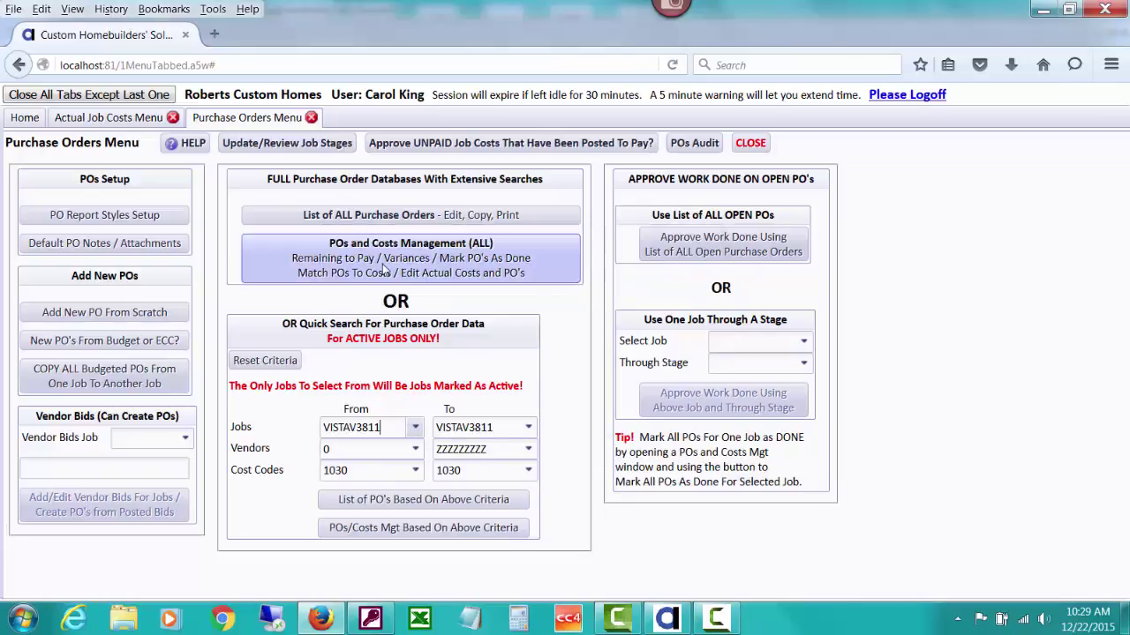
{"action": "left_click", "coordinate": [378, 530]}
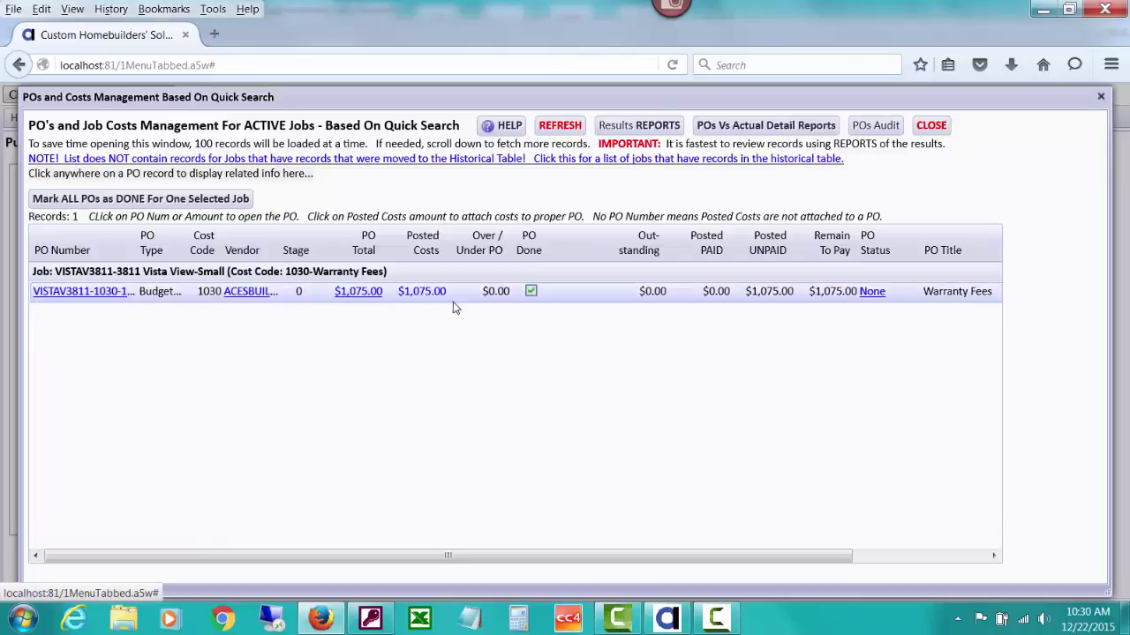
Unmark the Warranty Fees purchase order as done and set the PO to NONE on its posted cost entry.
{"action": "left_click", "coordinate": [531, 292]}
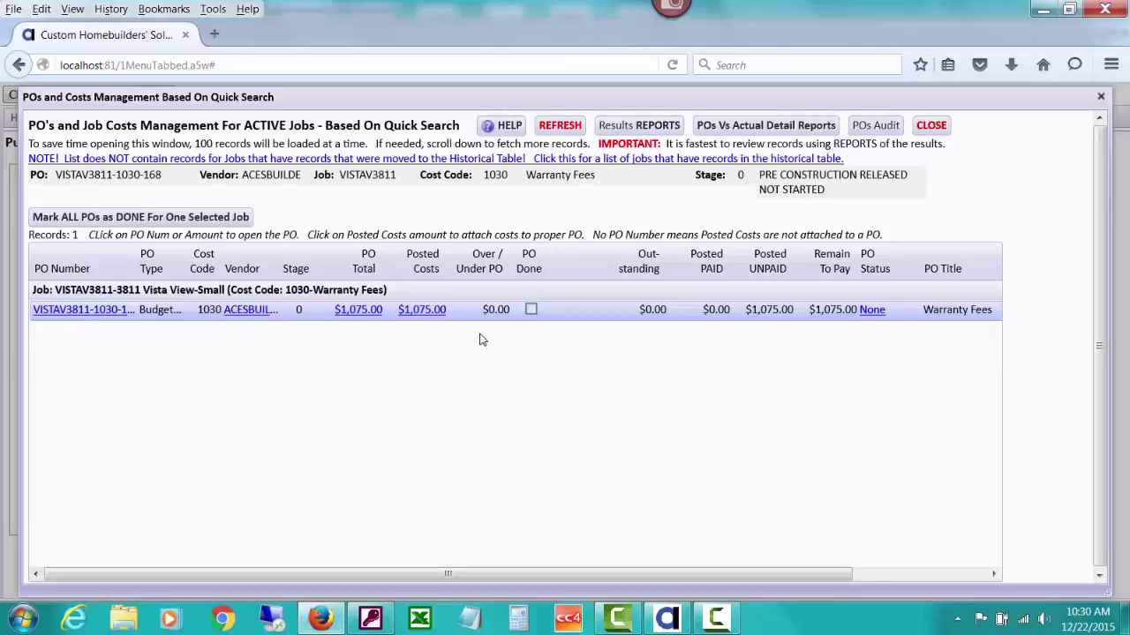
{"action": "left_click", "coordinate": [422, 310]}
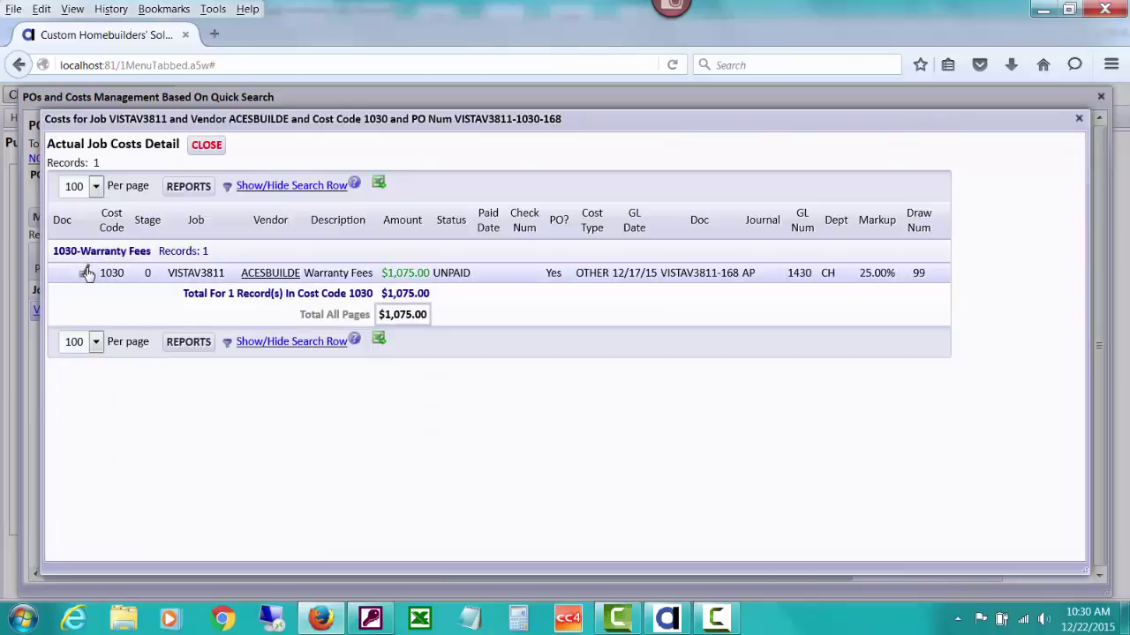
{"action": "left_click", "coordinate": [86, 273]}
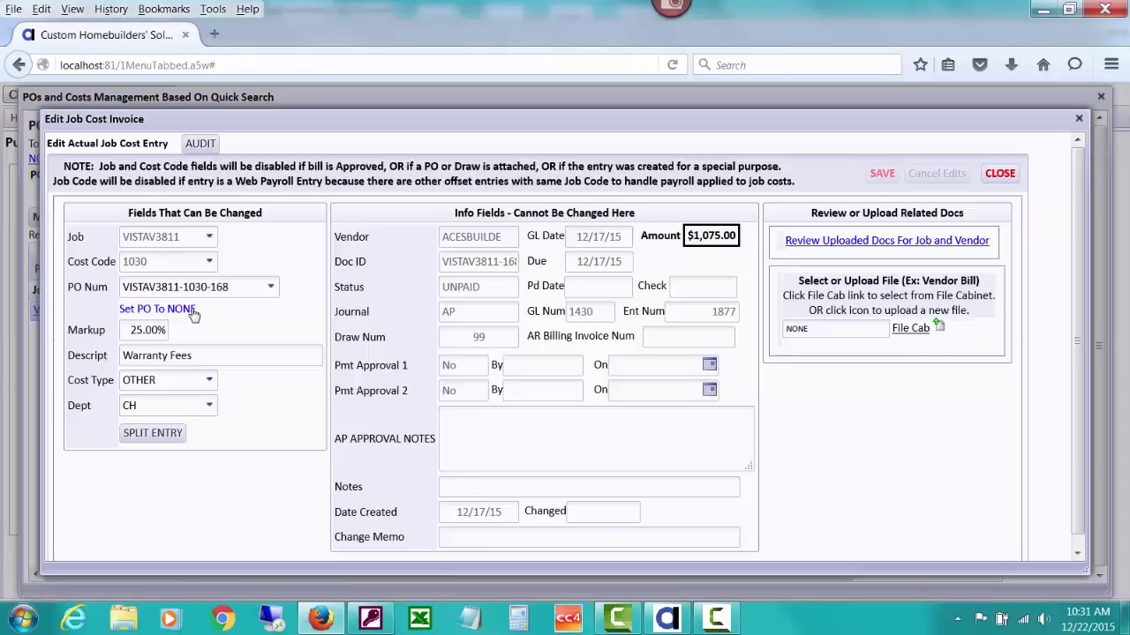
{"action": "left_click", "coordinate": [157, 309]}
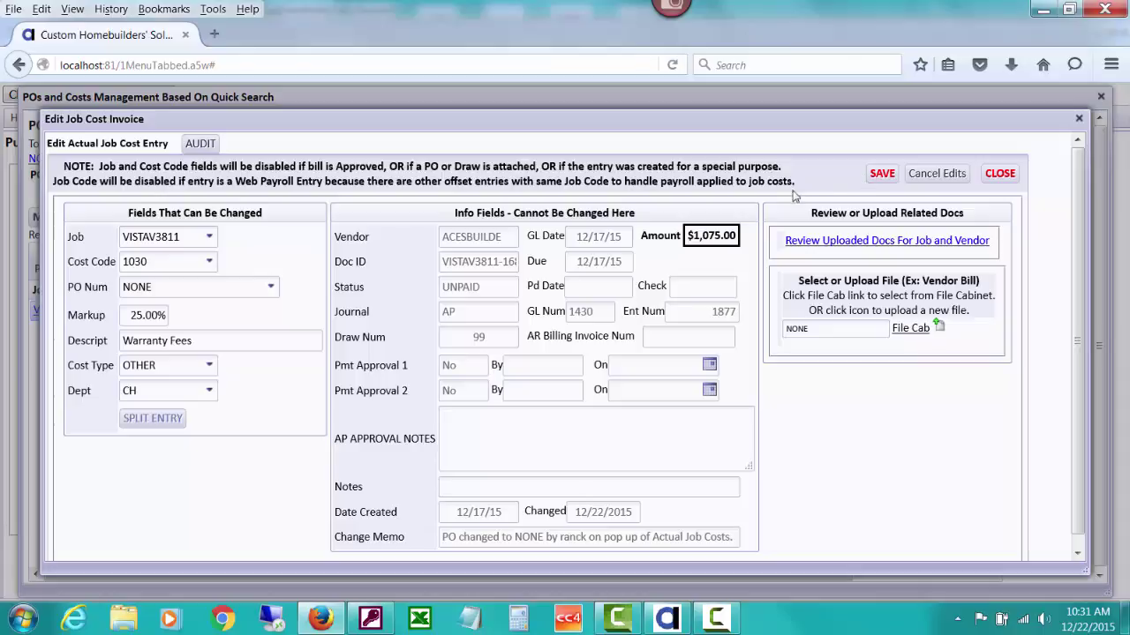
Change the cost entry's cost code to 1090 Misc Permits and Fees and save it.
{"action": "left_click", "coordinate": [209, 263]}
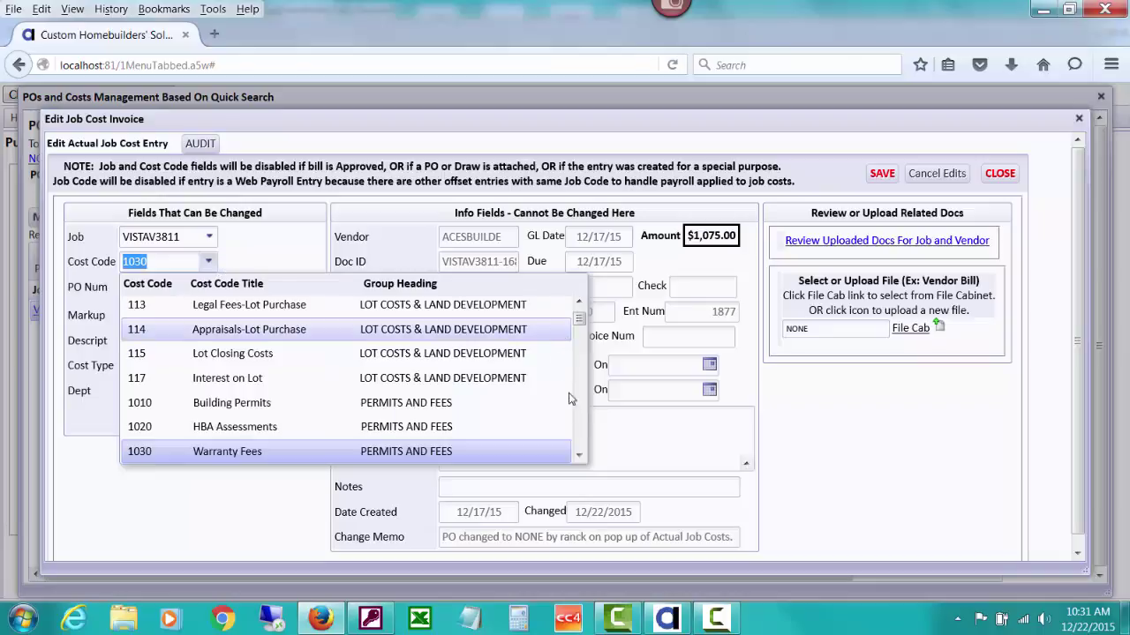
{"action": "left_click", "coordinate": [579, 456]}
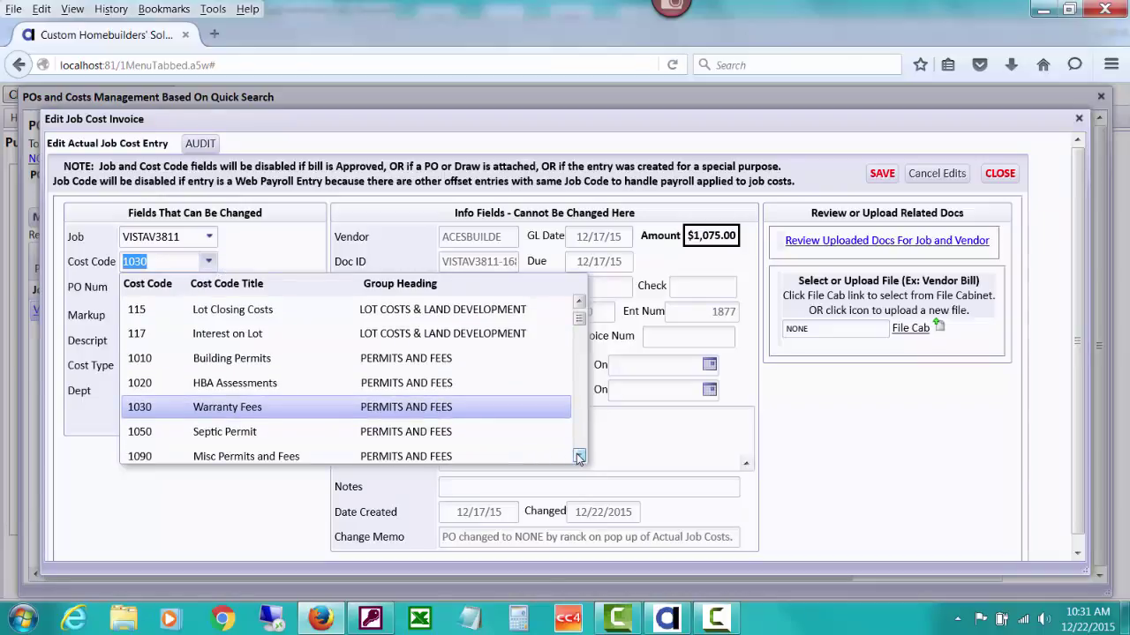
{"action": "left_click", "coordinate": [579, 456]}
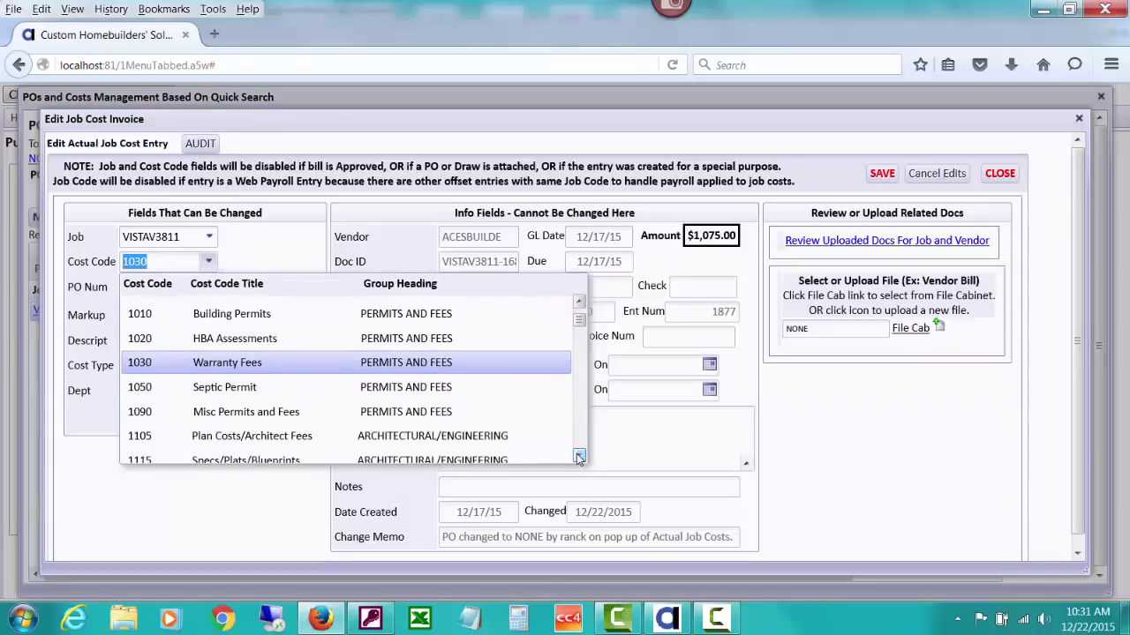
{"action": "left_click", "coordinate": [493, 412]}
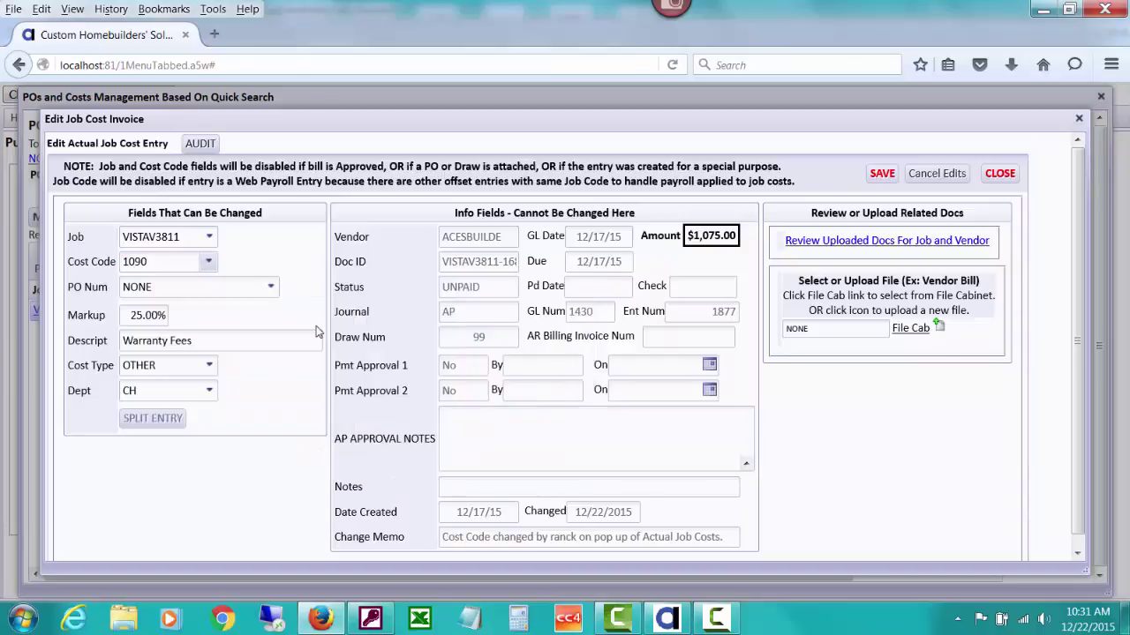
{"action": "left_click", "coordinate": [159, 287]}
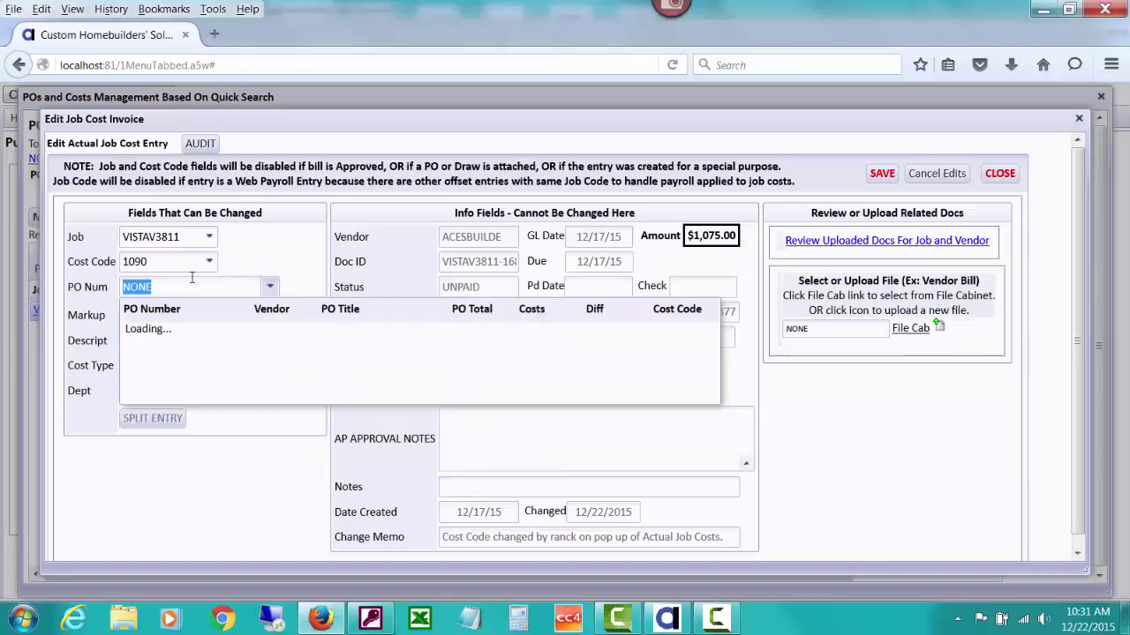
{"action": "left_click", "coordinate": [884, 176]}
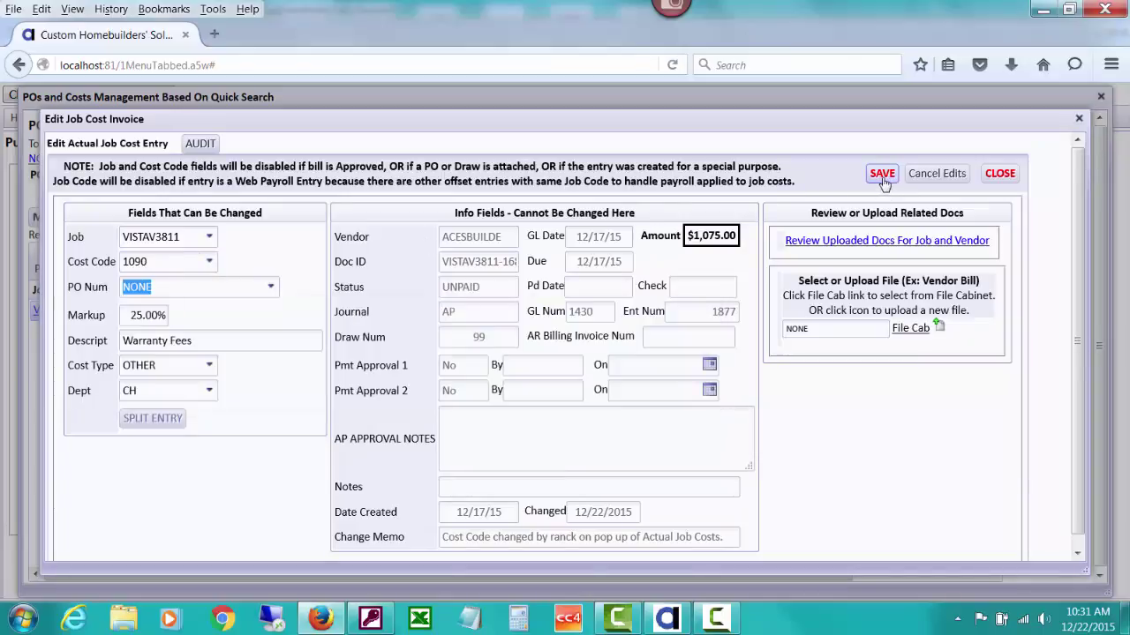
{"action": "left_click", "coordinate": [998, 175]}
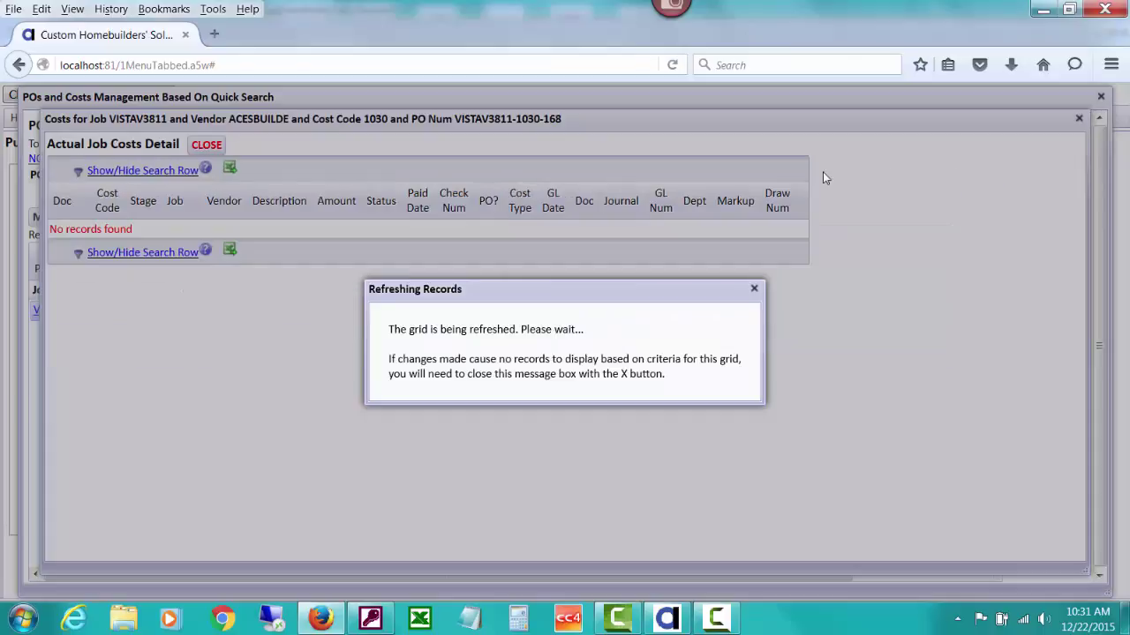
{"action": "left_click", "coordinate": [754, 289]}
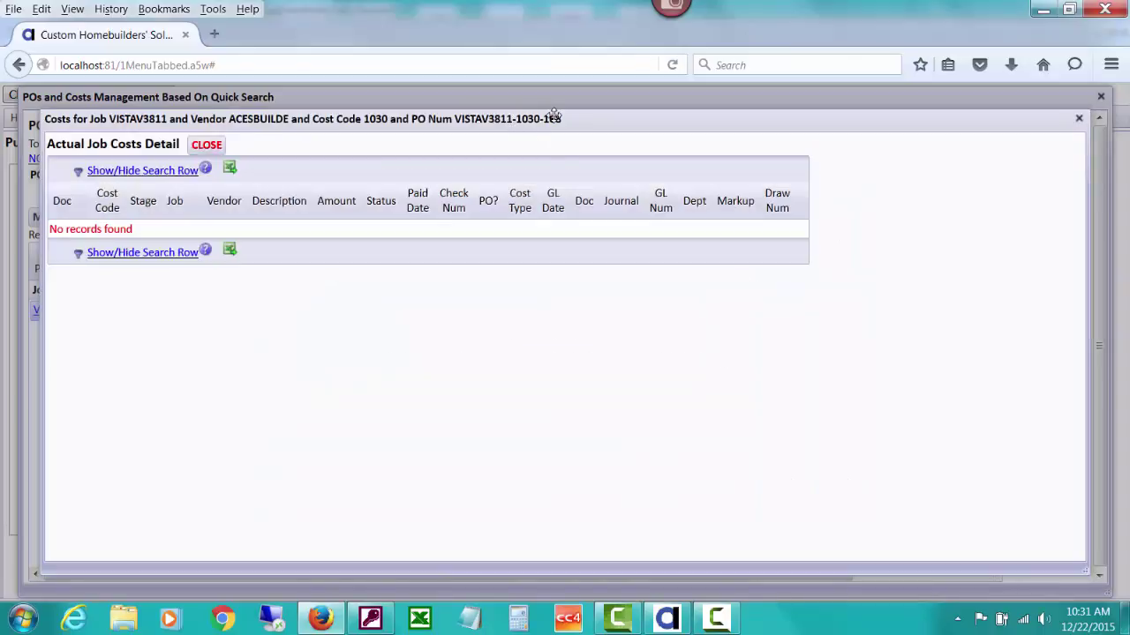
{"action": "left_click", "coordinate": [214, 145]}
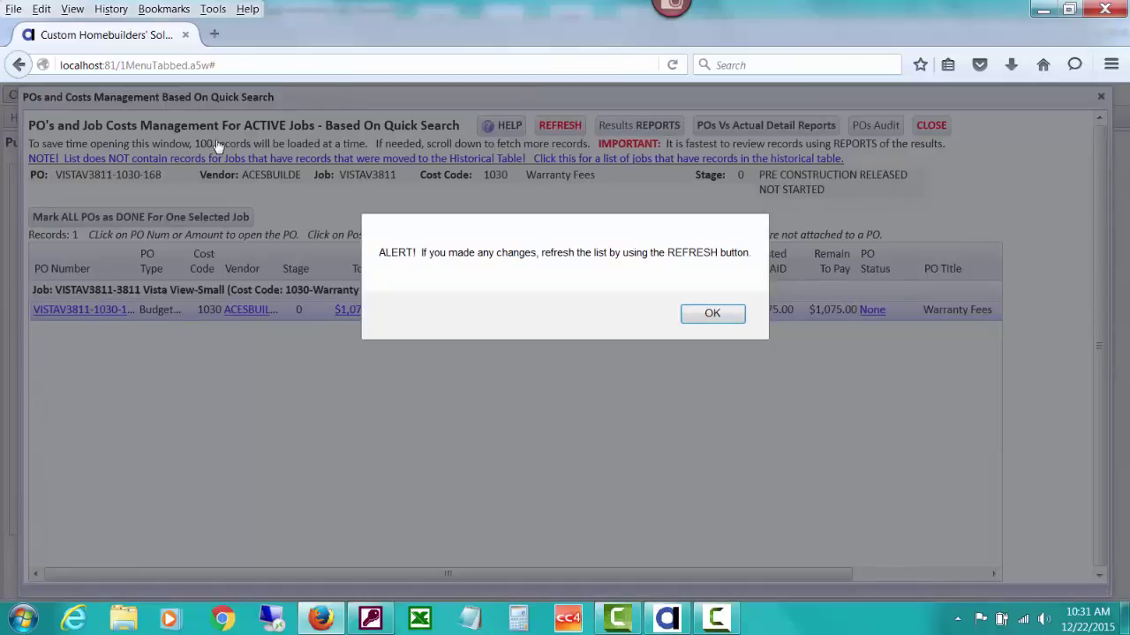
{"action": "left_click", "coordinate": [713, 314]}
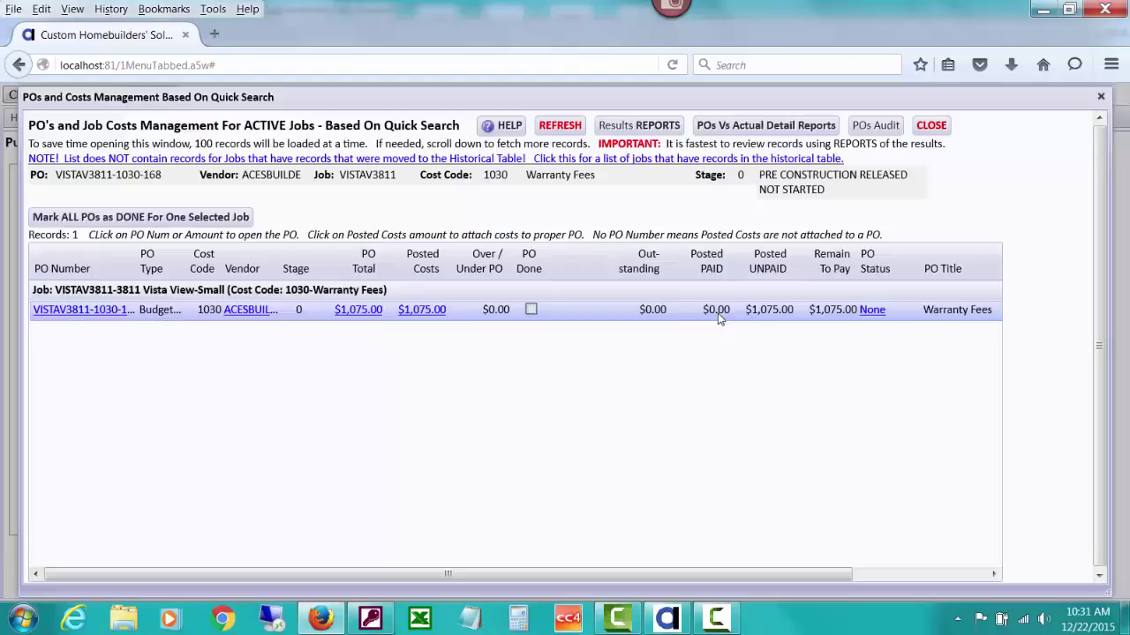
{"action": "left_click", "coordinate": [929, 125]}
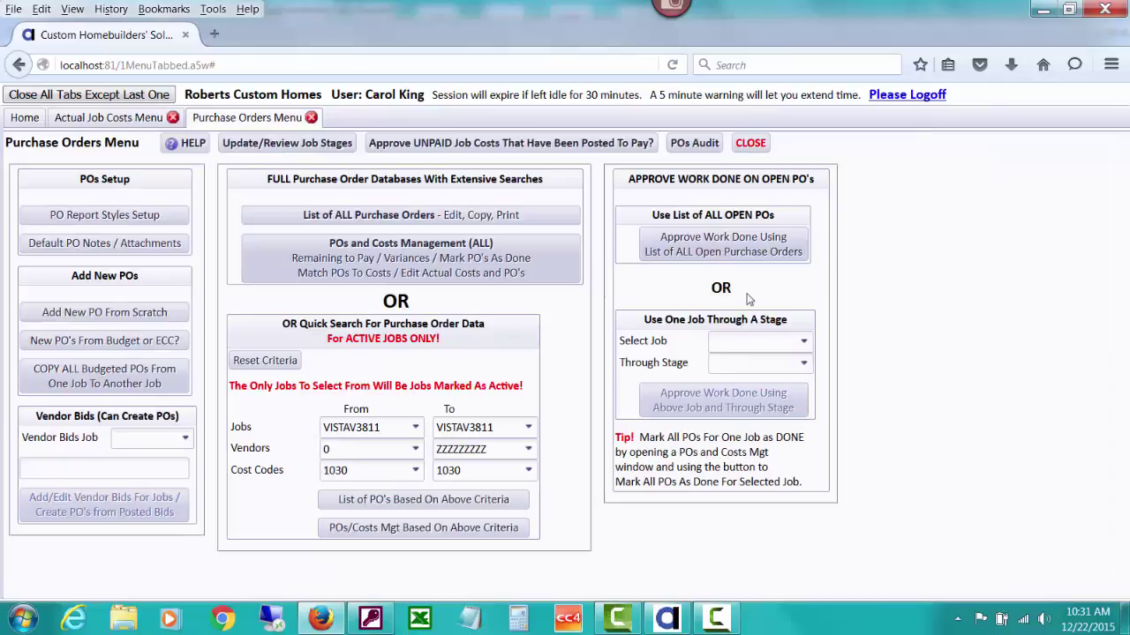
Reset the quick search criteria and open purchase order and costs management for all cost codes of job VISTAV3811.
{"action": "left_click", "coordinate": [282, 364]}
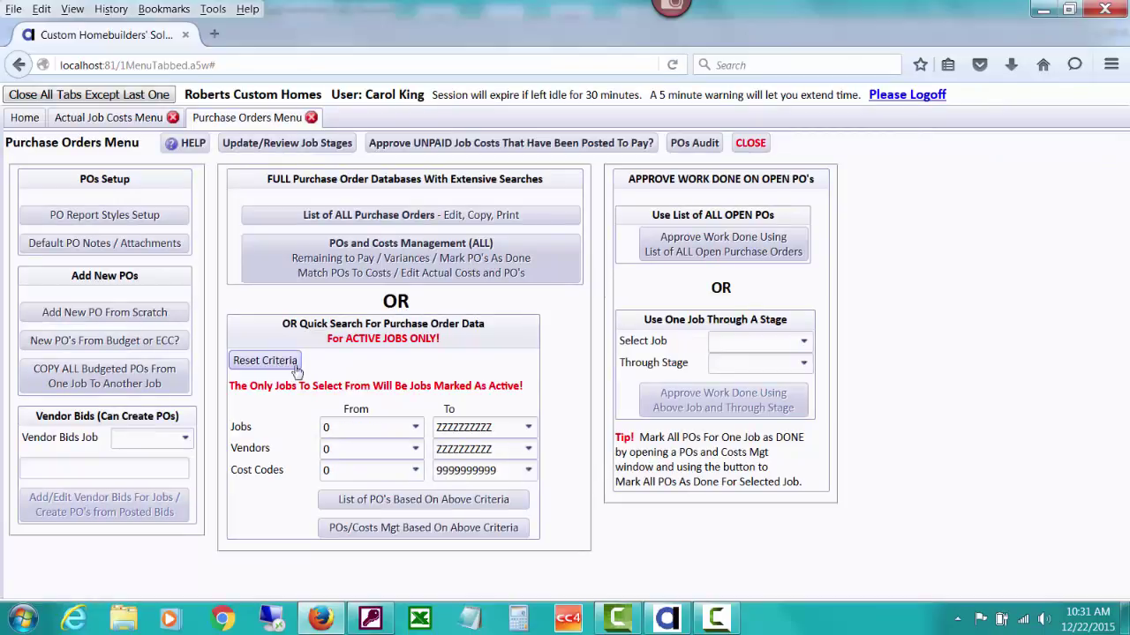
{"action": "left_click", "coordinate": [346, 427]}
{"action": "type", "text": "v"}
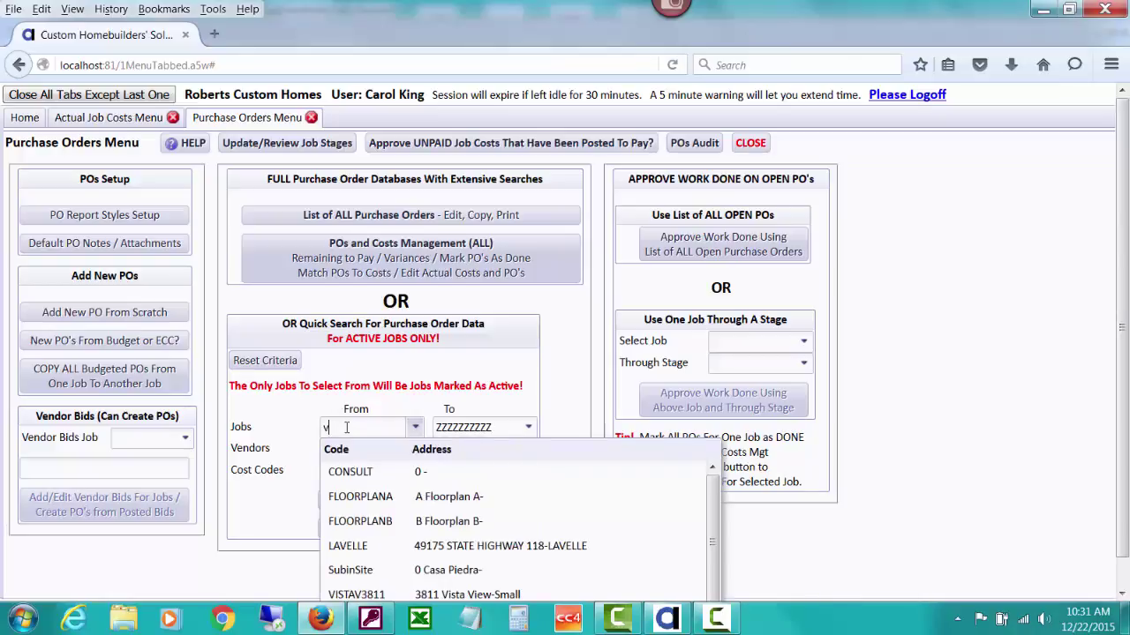
{"action": "left_click", "coordinate": [357, 261]}
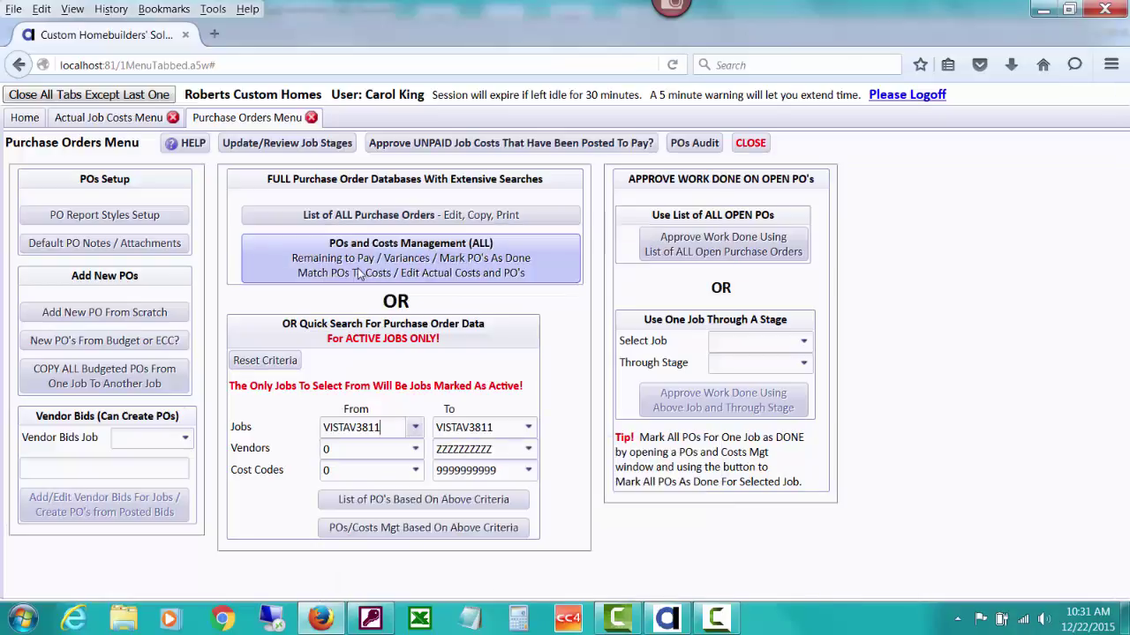
{"action": "left_click", "coordinate": [440, 528]}
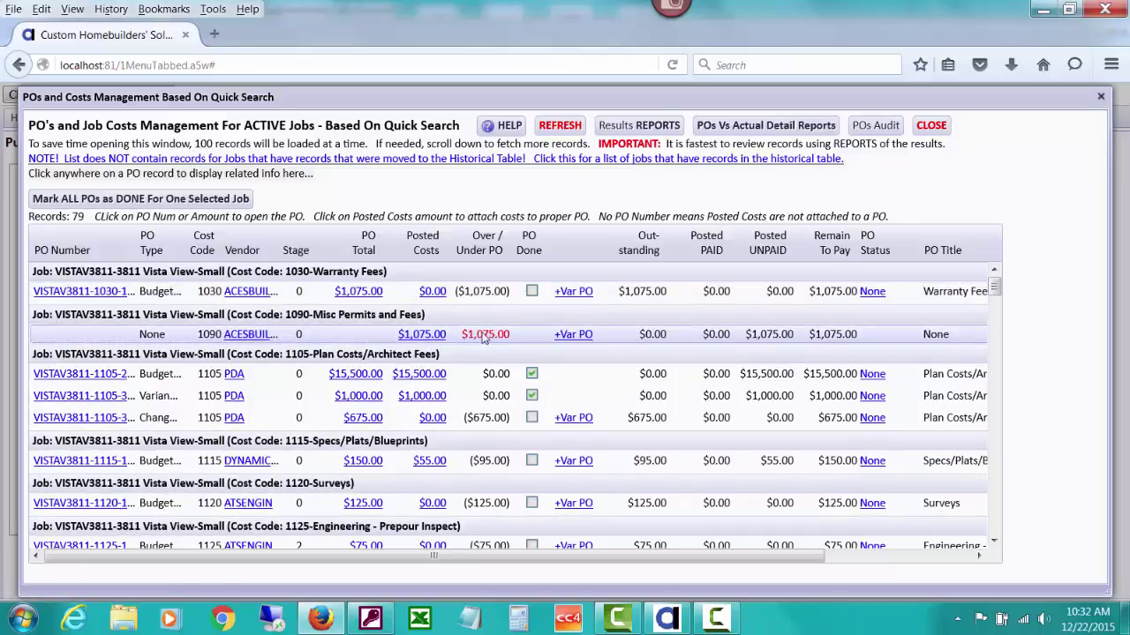
Change the Warranty Fees purchase order's cost code to 1090 Misc Permits and Fees.
{"action": "left_click", "coordinate": [374, 296]}
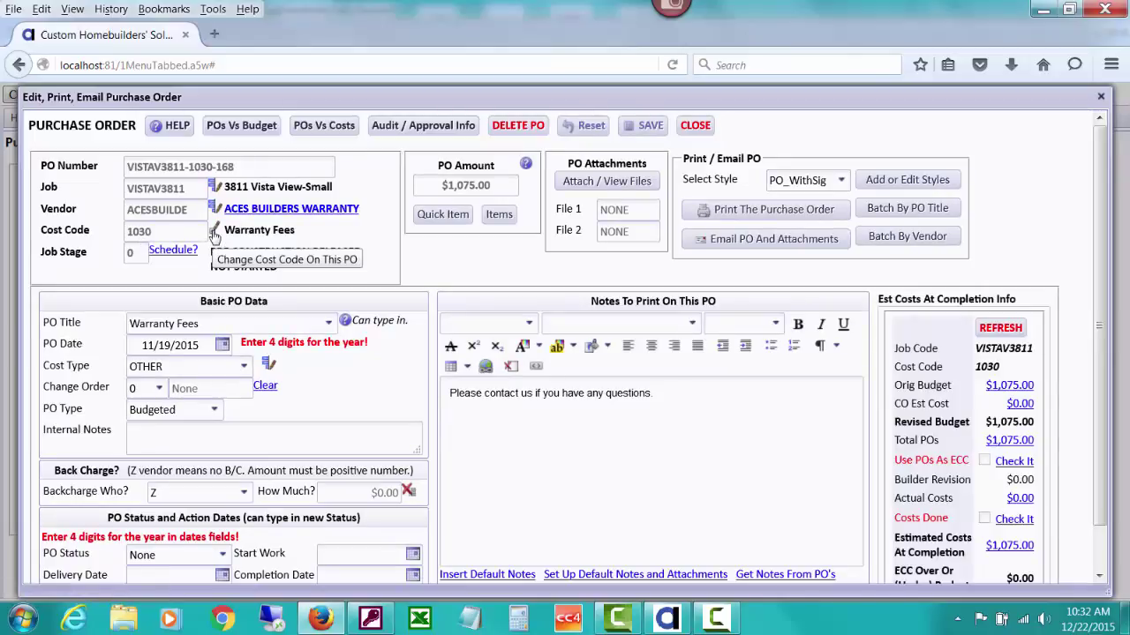
{"action": "left_click", "coordinate": [213, 234]}
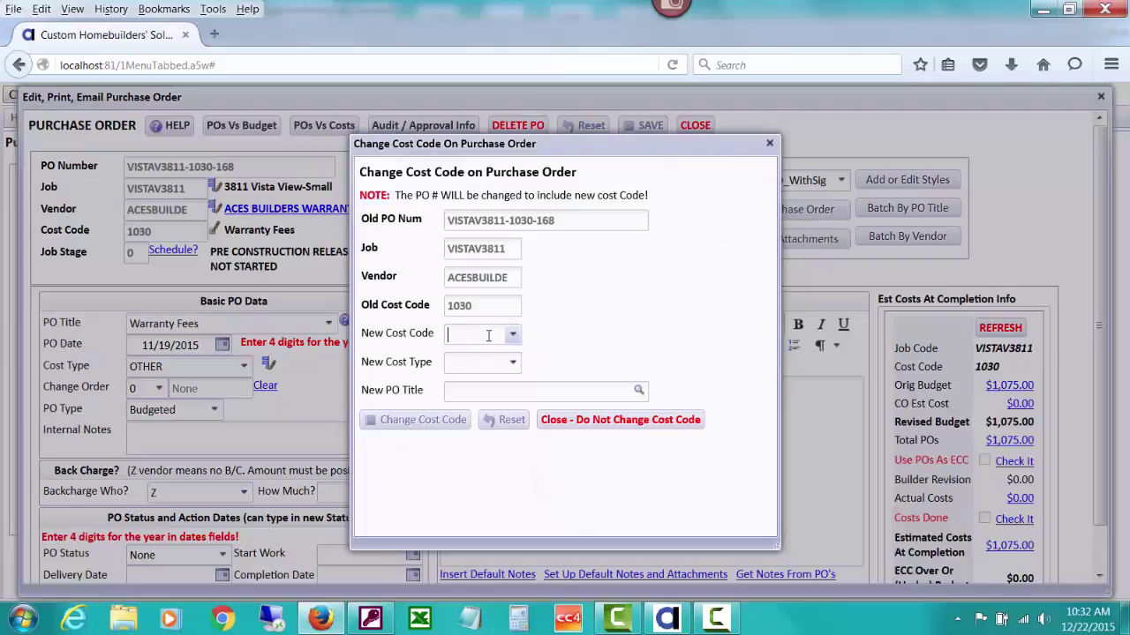
{"action": "left_click", "coordinate": [488, 335]}
{"action": "type", "text": "1090"}
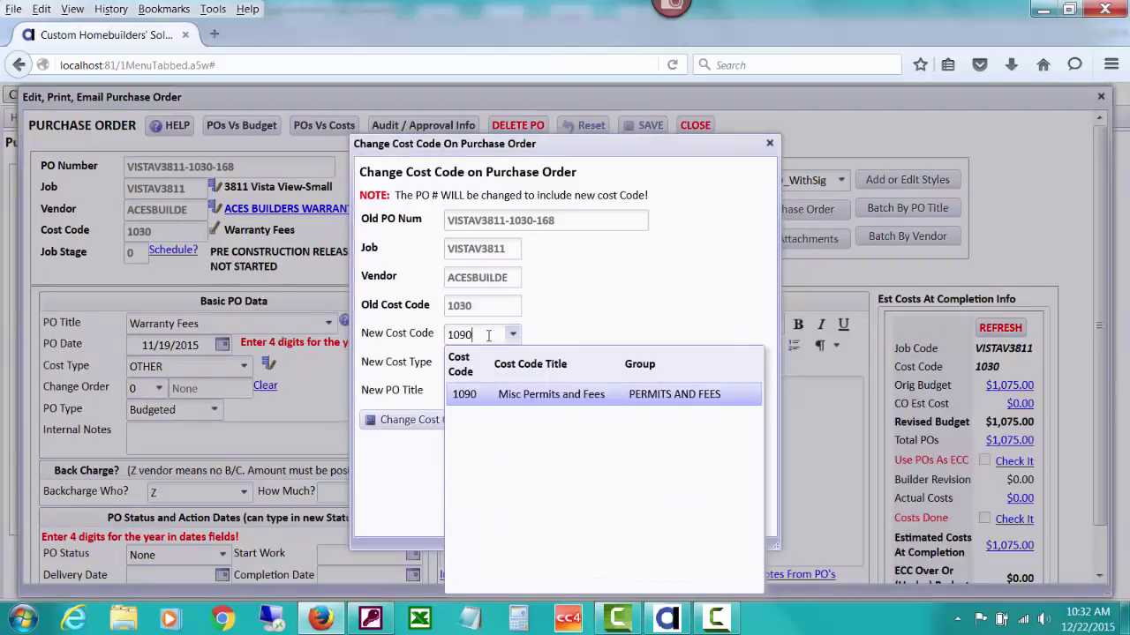
{"action": "left_click", "coordinate": [528, 394]}
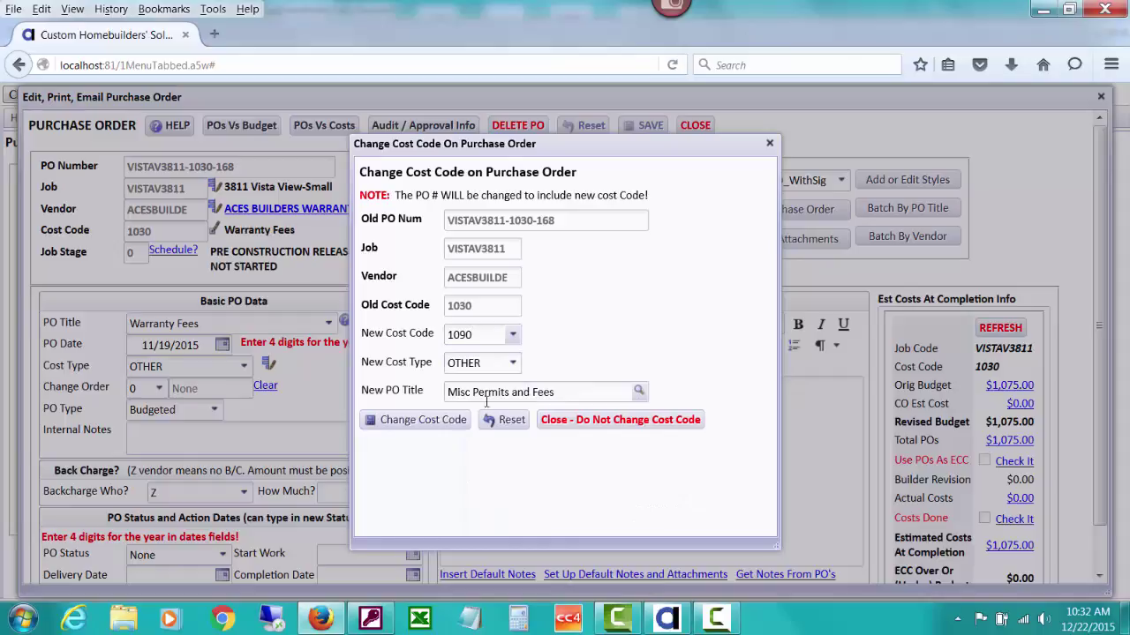
{"action": "left_click", "coordinate": [399, 422]}
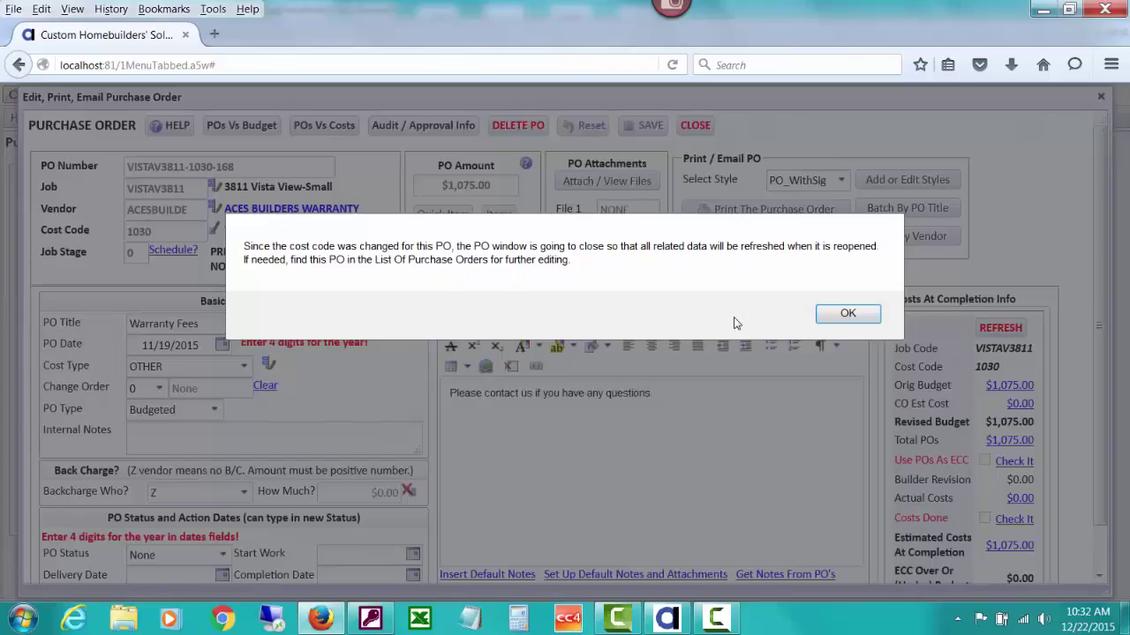
{"action": "left_click", "coordinate": [845, 314]}
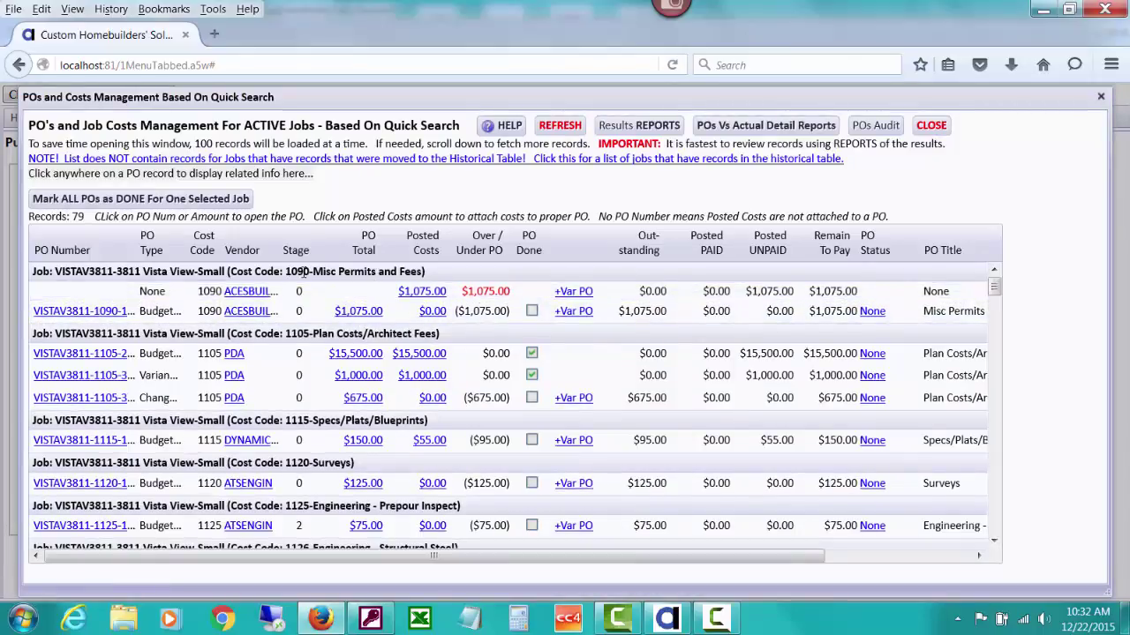
{"action": "left_click", "coordinate": [438, 292]}
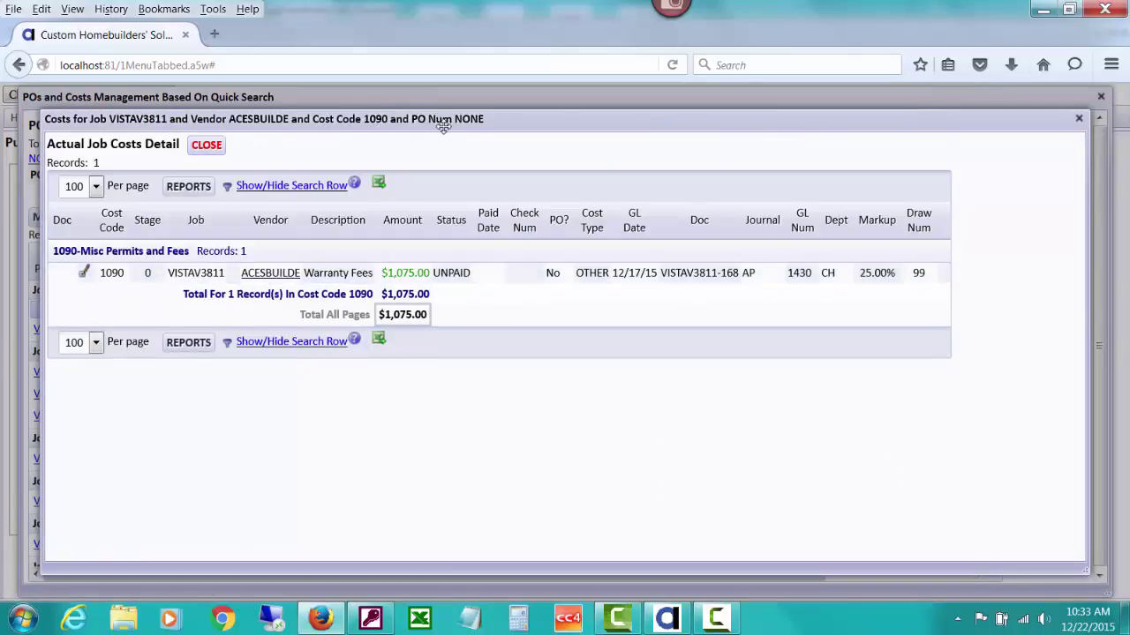
{"action": "left_click", "coordinate": [86, 272]}
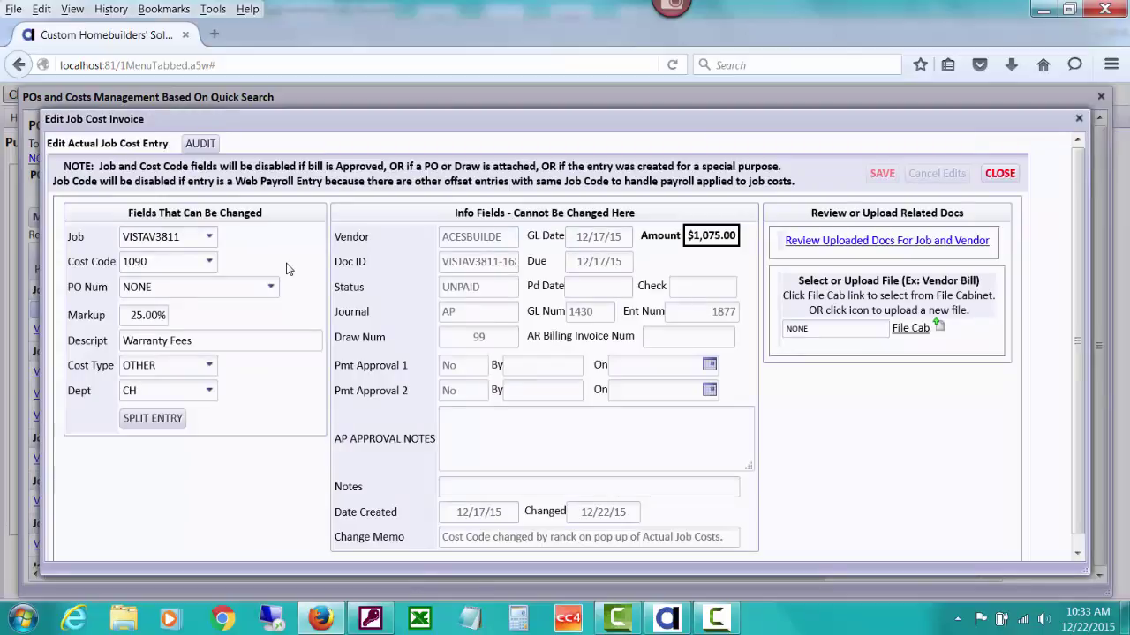
{"action": "left_click", "coordinate": [270, 288]}
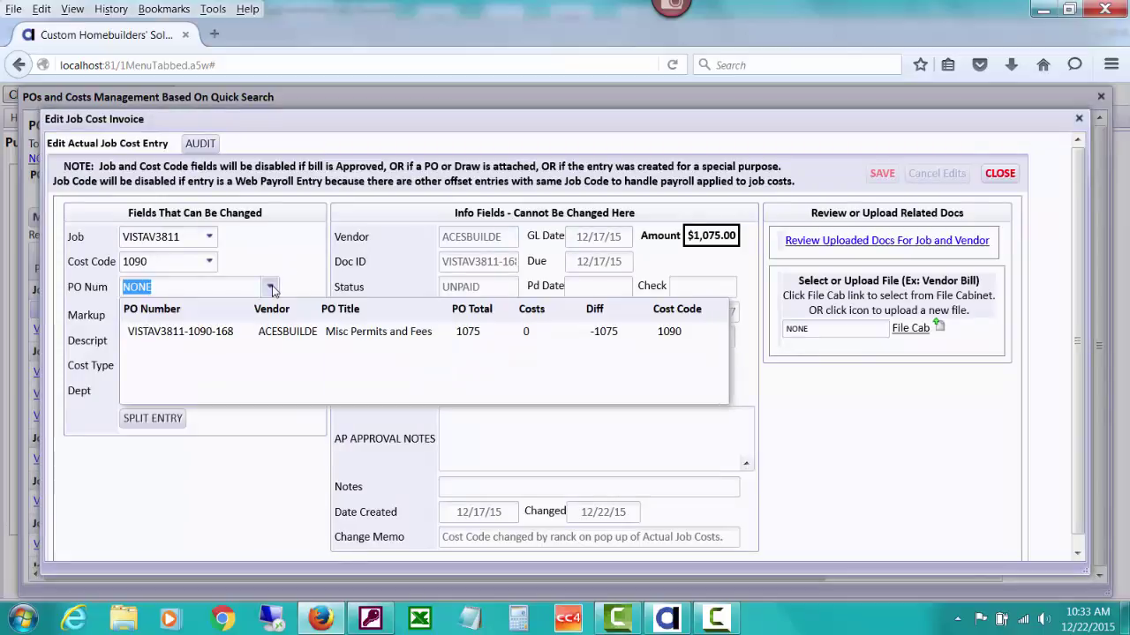
{"action": "left_click", "coordinate": [270, 338]}
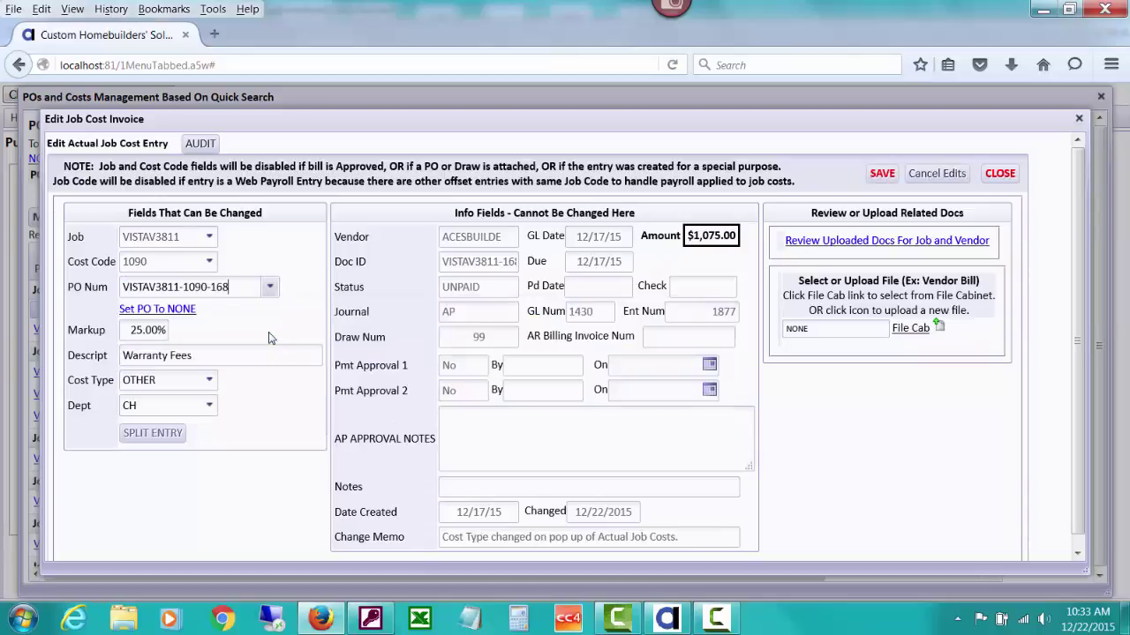
{"action": "left_click", "coordinate": [882, 174]}
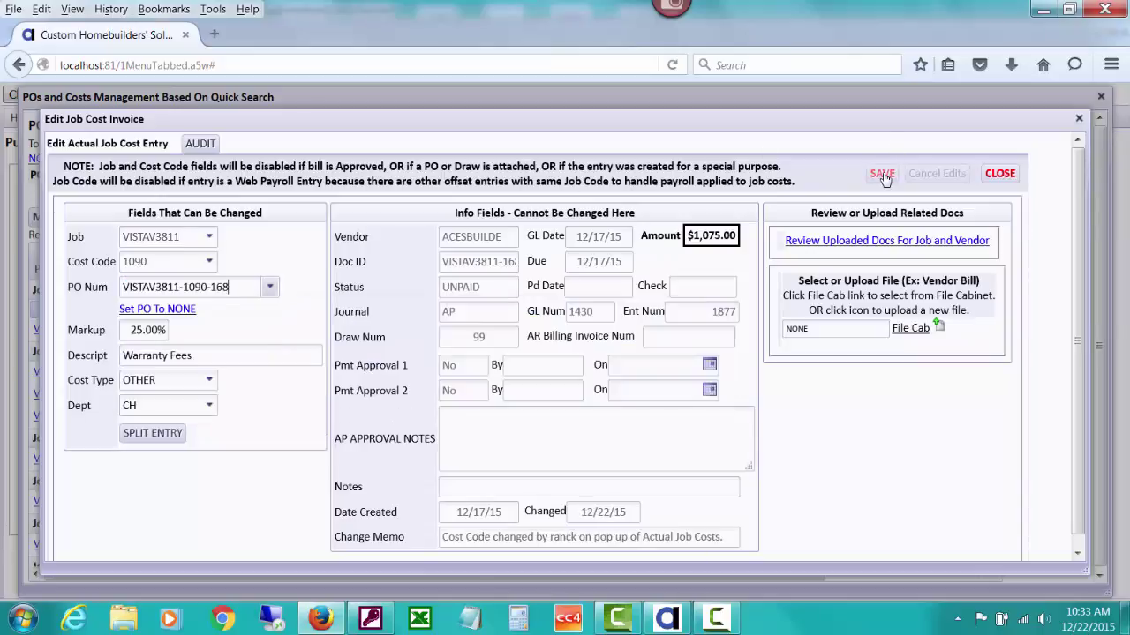
{"action": "left_click", "coordinate": [1000, 175]}
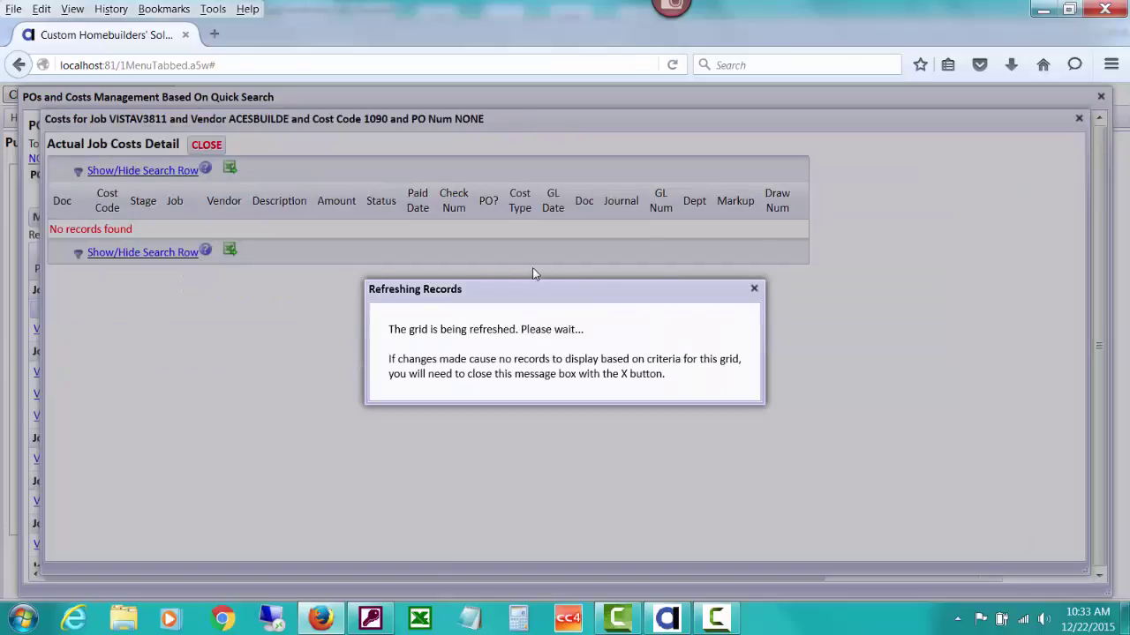
Close the job costs detail, refresh the purchase orders and costs list, and close the list.
{"action": "left_click", "coordinate": [753, 289]}
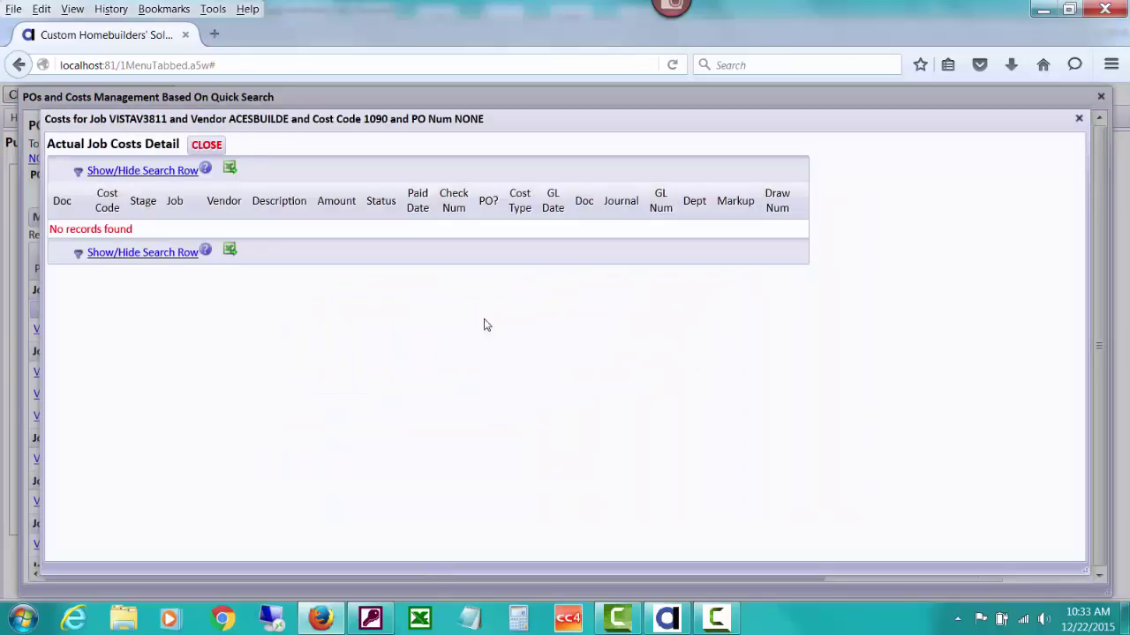
{"action": "left_click", "coordinate": [205, 145]}
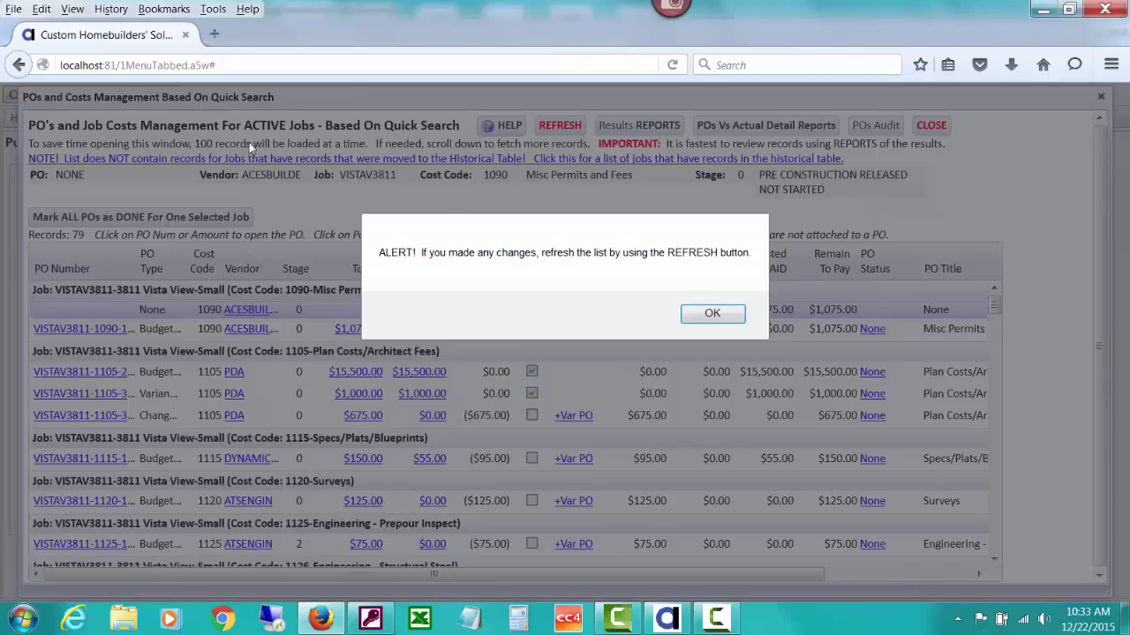
{"action": "left_click", "coordinate": [718, 315]}
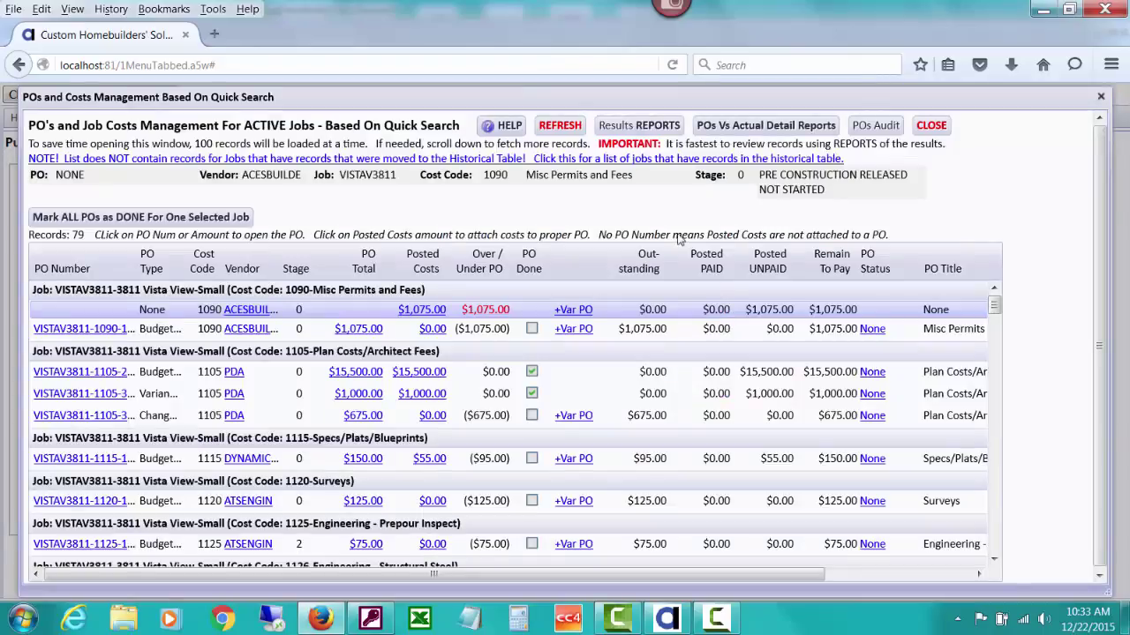
{"action": "left_click", "coordinate": [573, 128]}
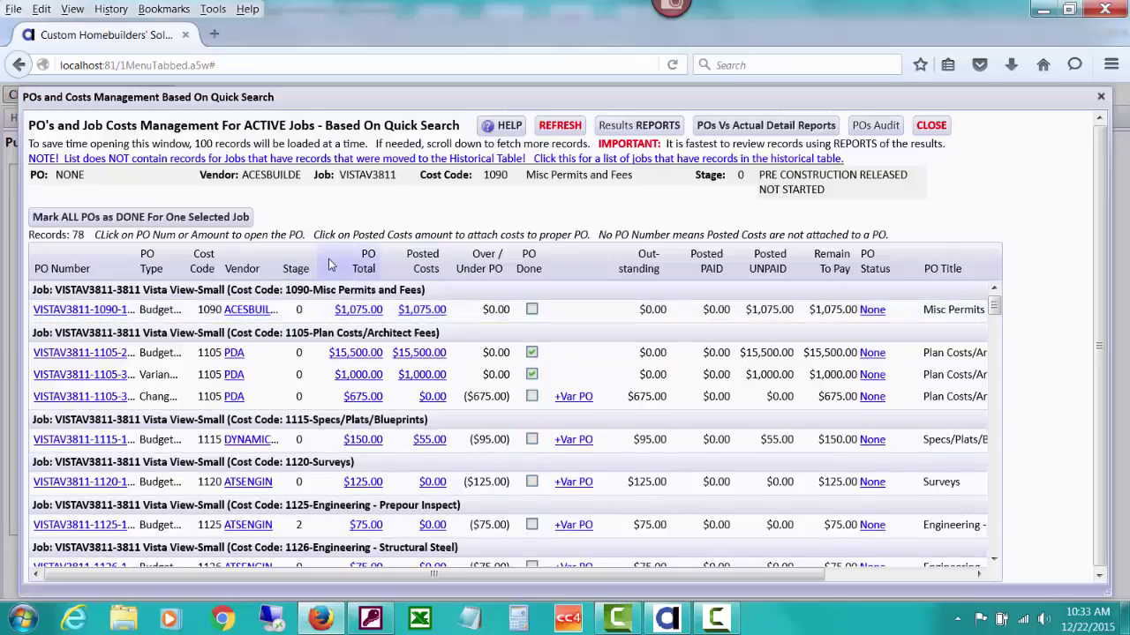
{"action": "left_click", "coordinate": [931, 125]}
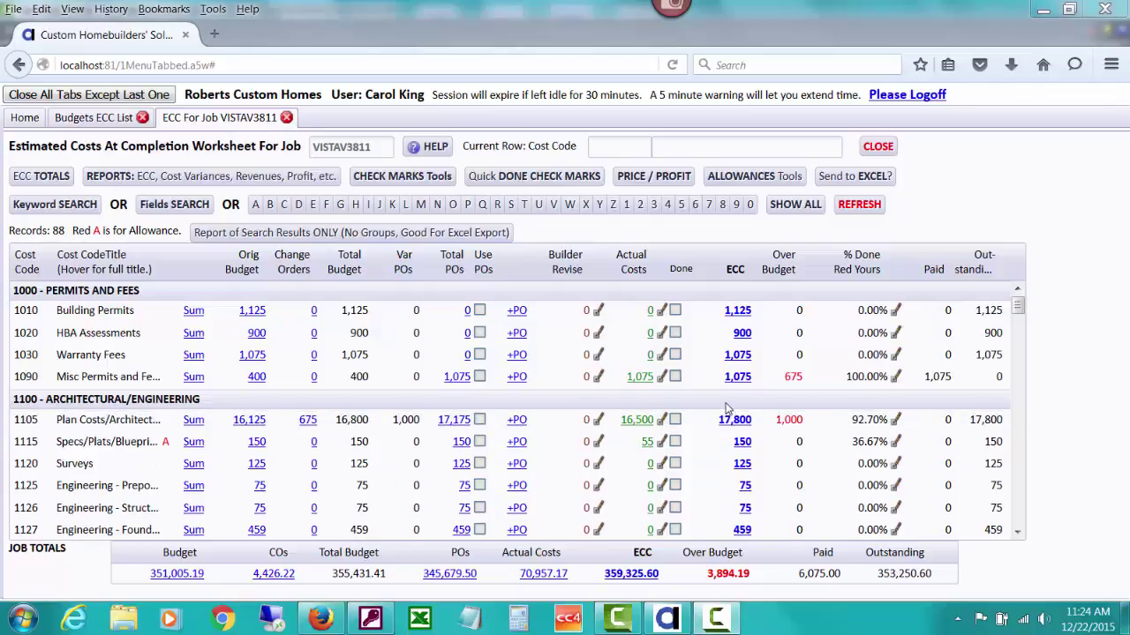
Review the budgets list and the actual costs report for cost code 1090 on job VISTAV3811's ECC worksheet.
{"action": "left_click", "coordinate": [32, 120]}
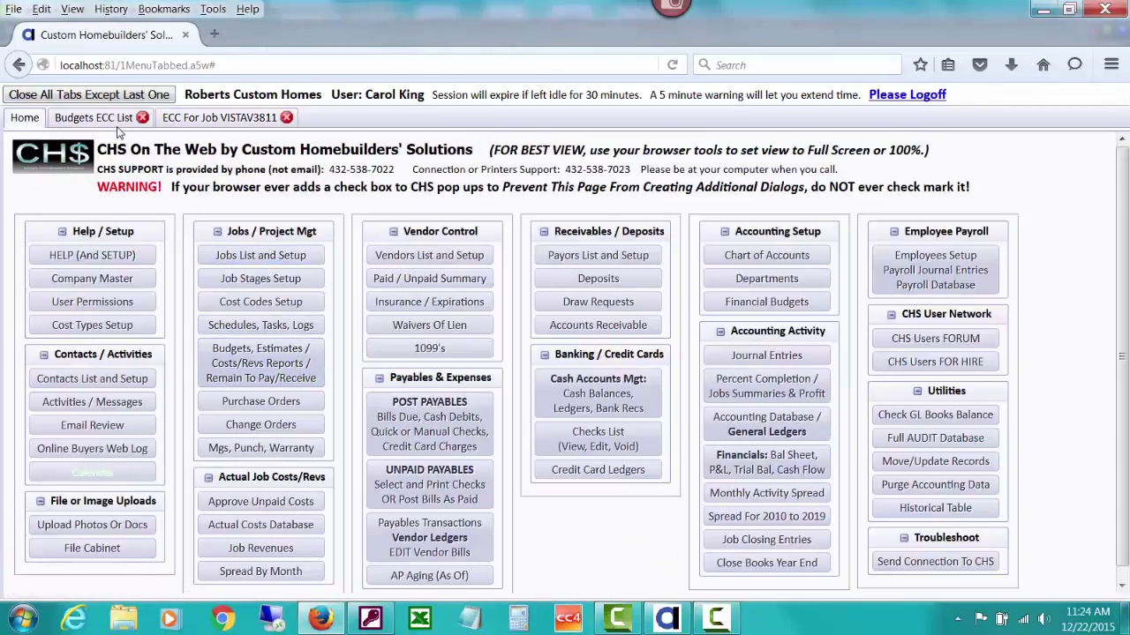
{"action": "left_click", "coordinate": [118, 122]}
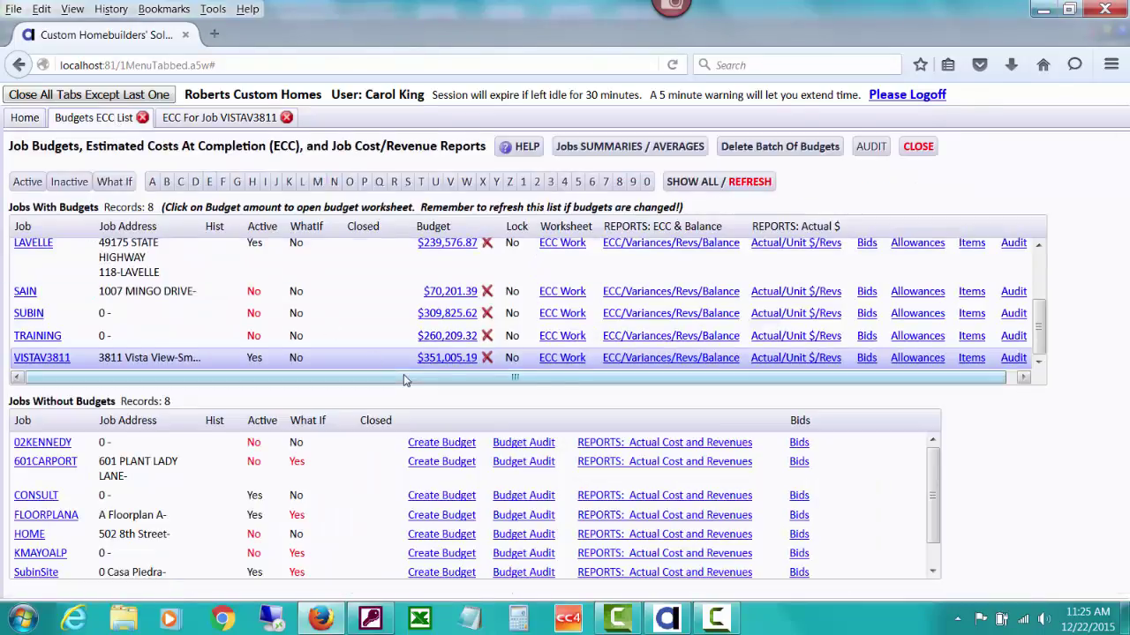
{"action": "left_click", "coordinate": [265, 122]}
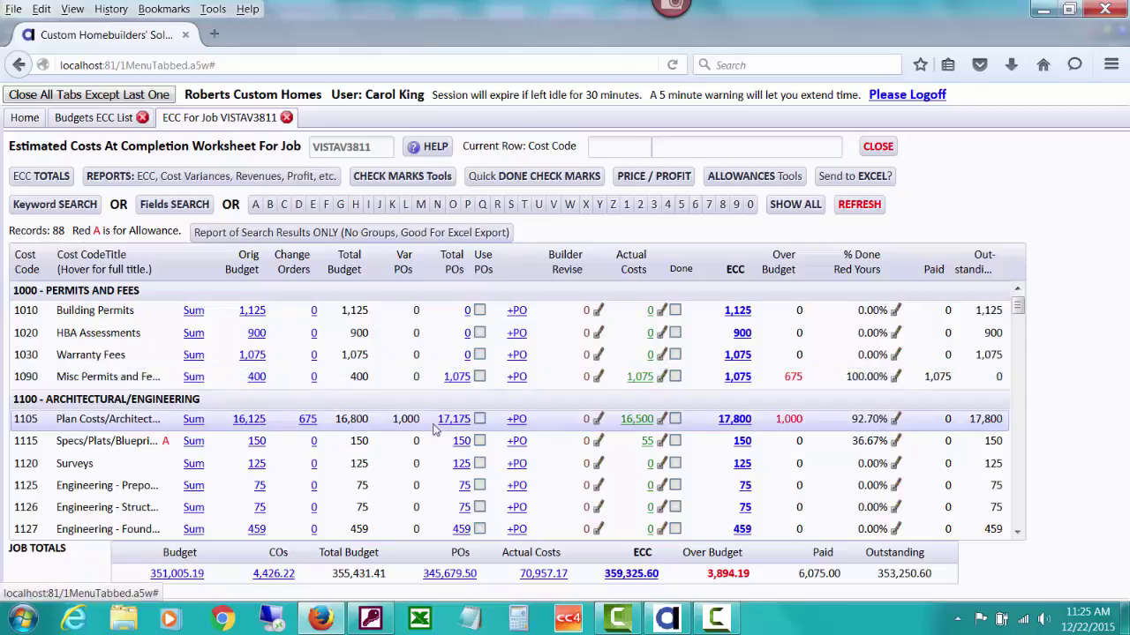
{"action": "left_click", "coordinate": [645, 380]}
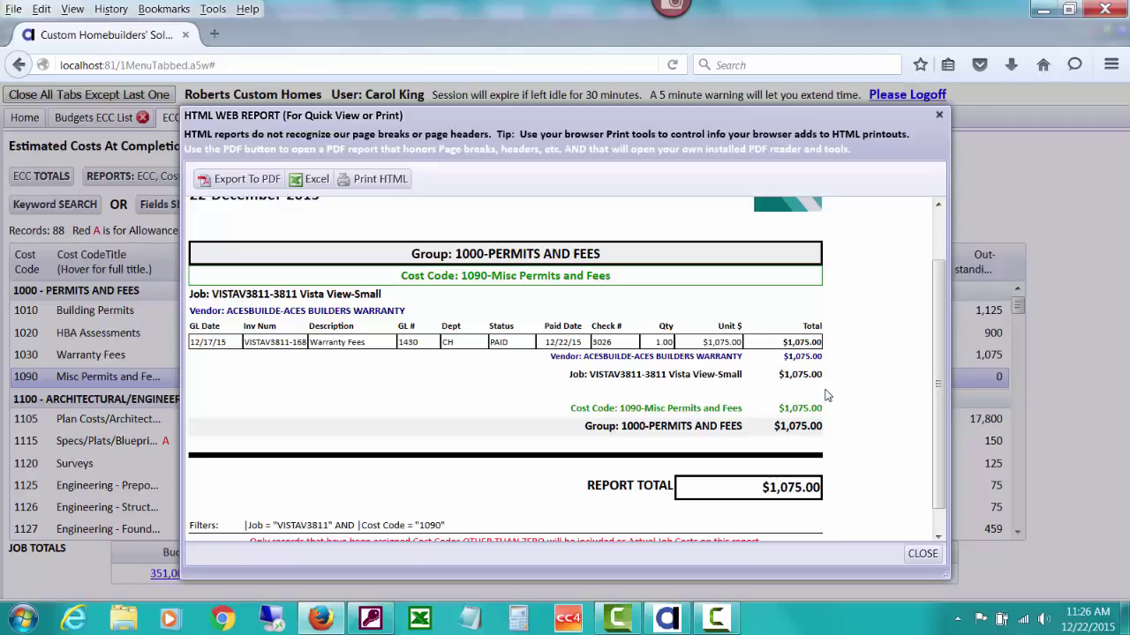
{"action": "left_click", "coordinate": [922, 554]}
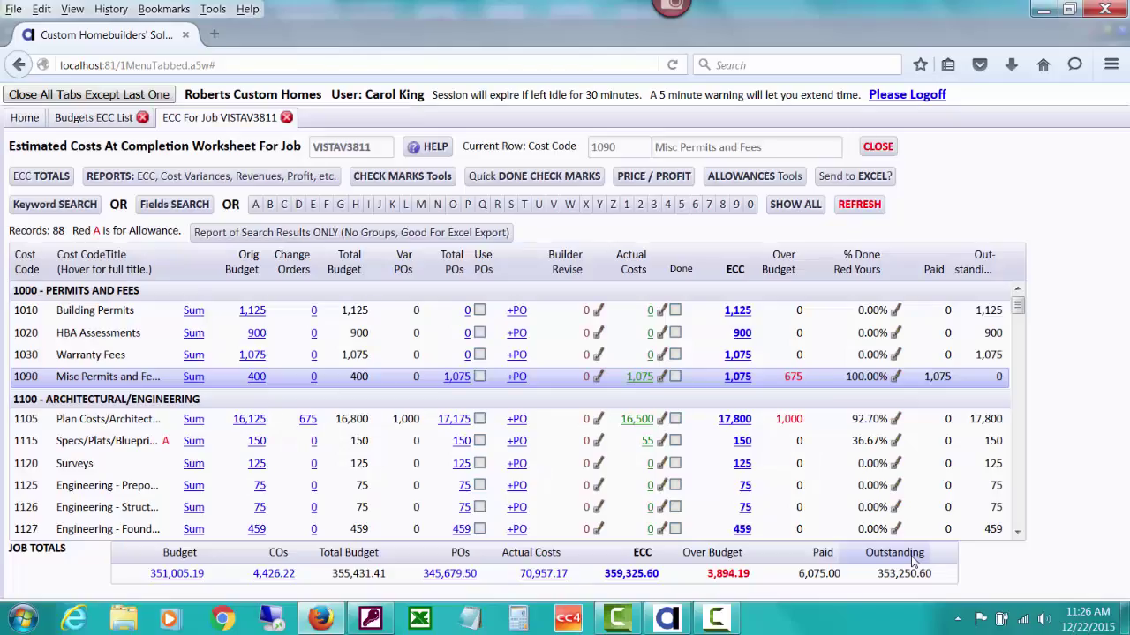
Set the PO to NONE on the paid Warranty Fees cost entry under cost code 1090 and save it.
{"action": "left_click", "coordinate": [661, 378]}
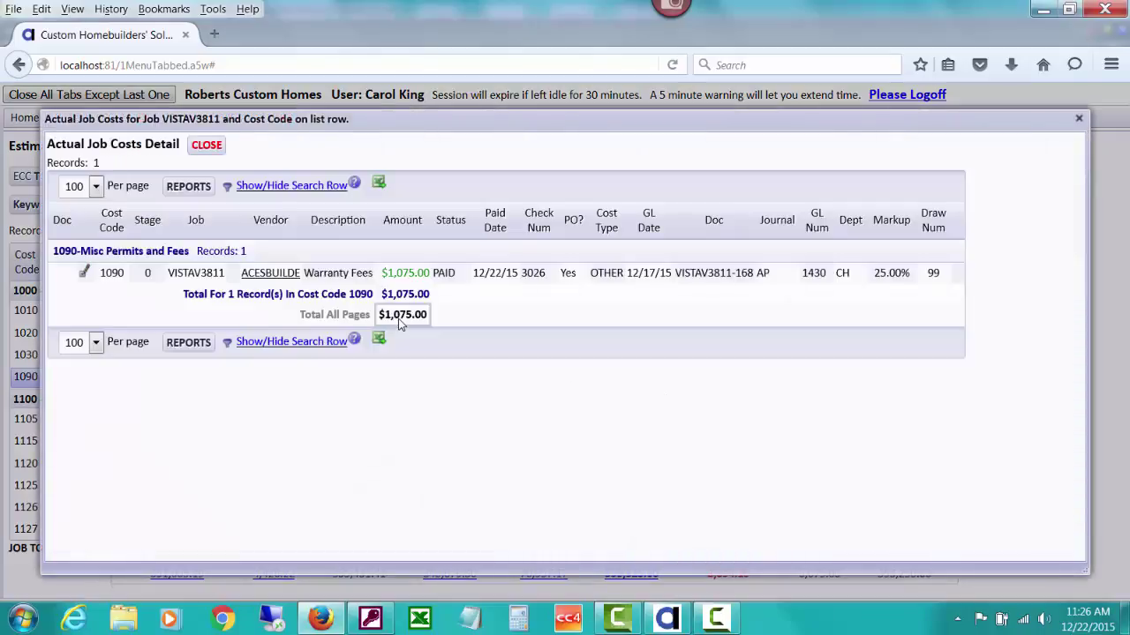
{"action": "left_click", "coordinate": [86, 274]}
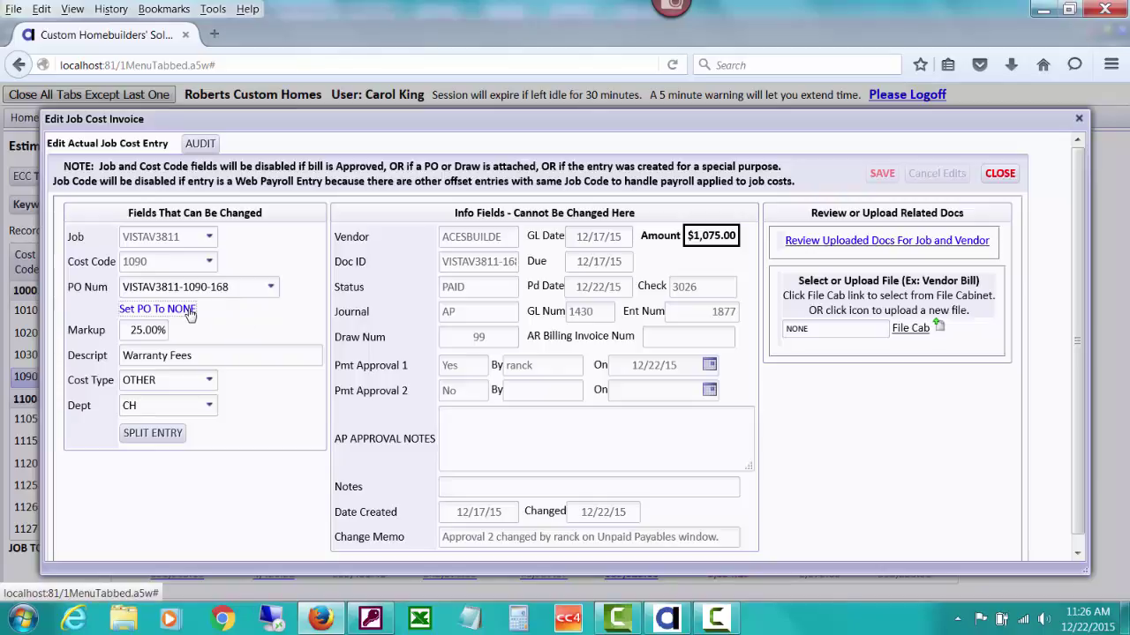
{"action": "left_click", "coordinate": [157, 308]}
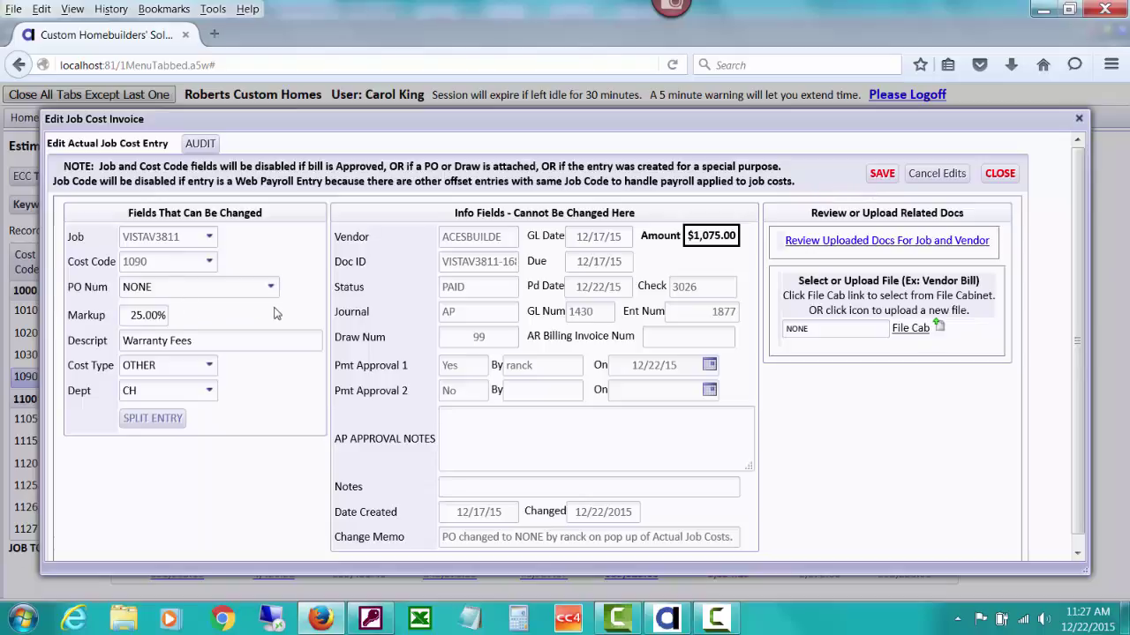
{"action": "left_click", "coordinate": [883, 173]}
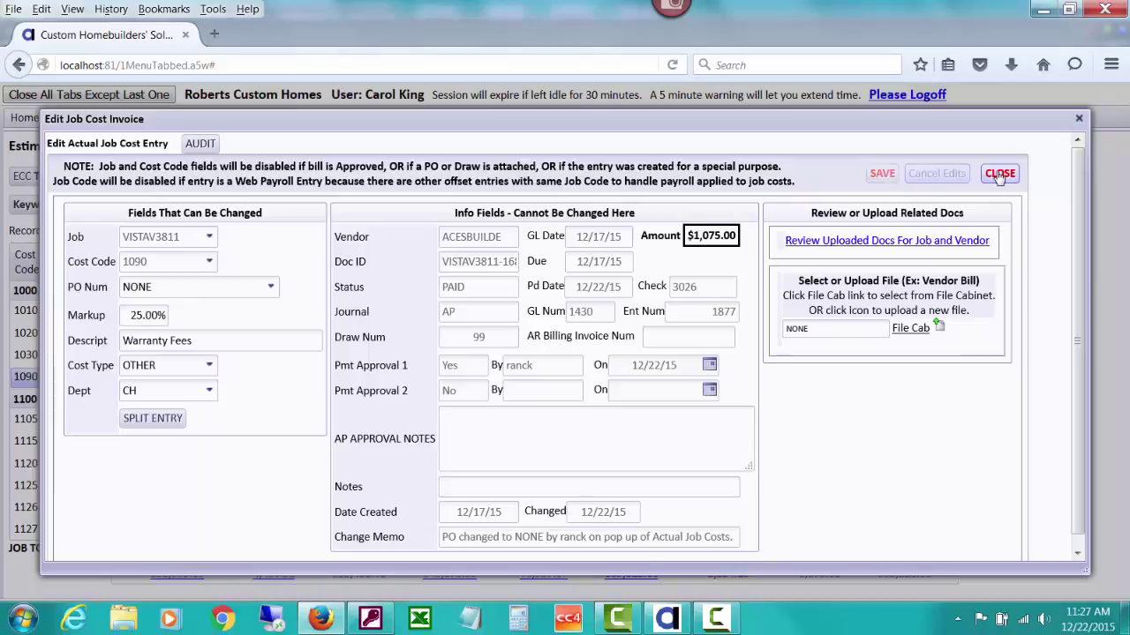
{"action": "left_click", "coordinate": [1000, 173]}
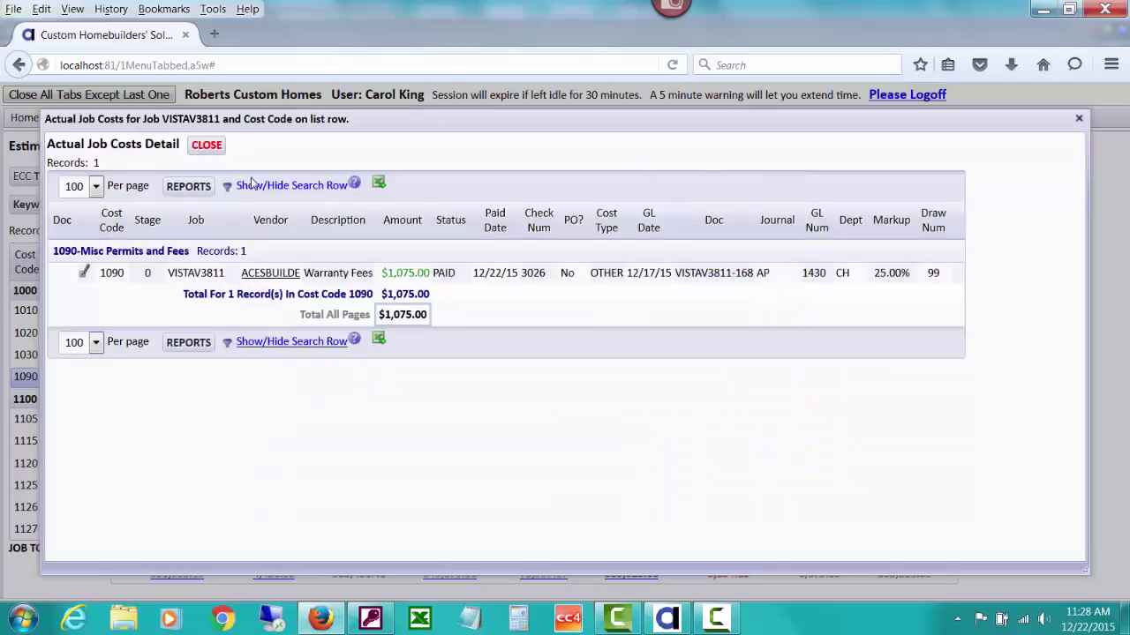
{"action": "left_click", "coordinate": [208, 147]}
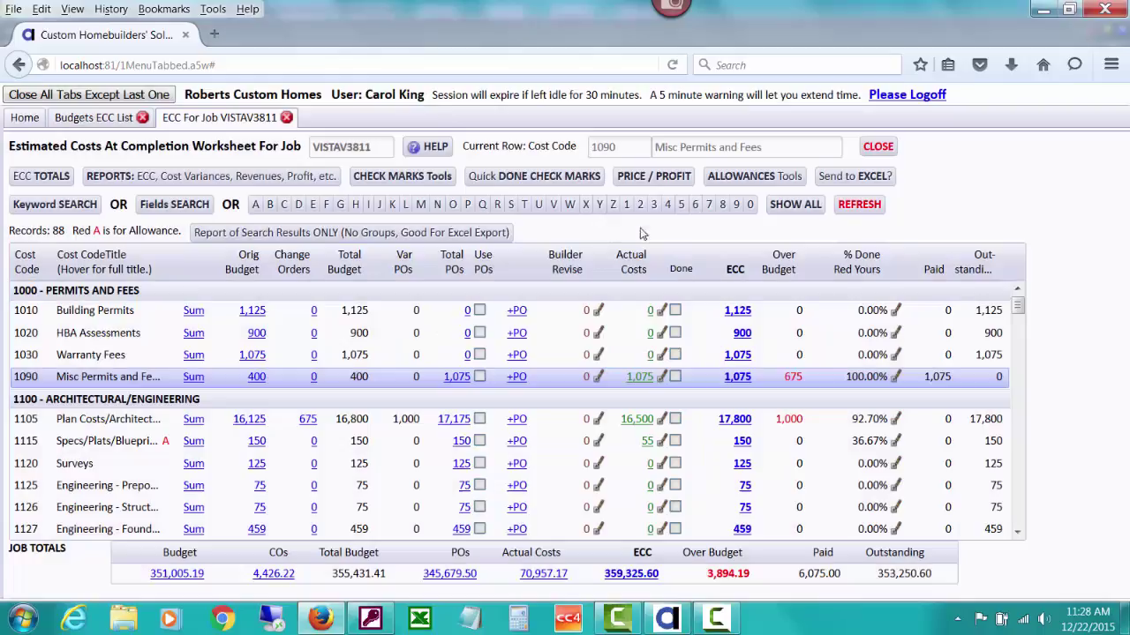
Start a new job-related payables bill for vendor ACESBUILDE (ACES BUILDERS WARRANTY).
{"action": "left_click", "coordinate": [25, 119]}
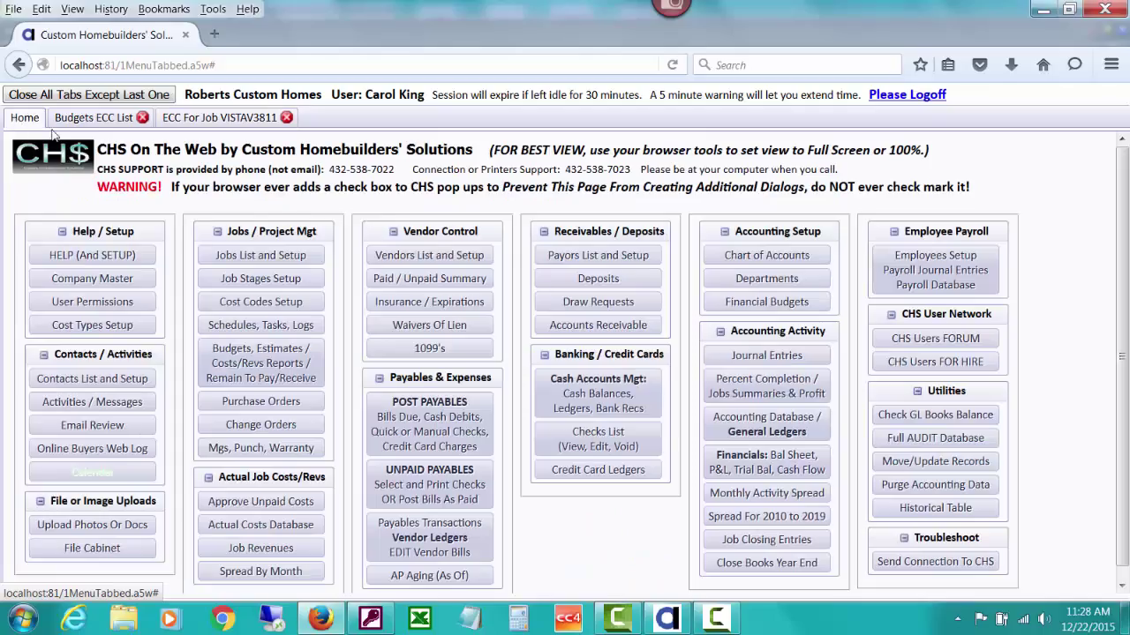
{"action": "left_click", "coordinate": [435, 417]}
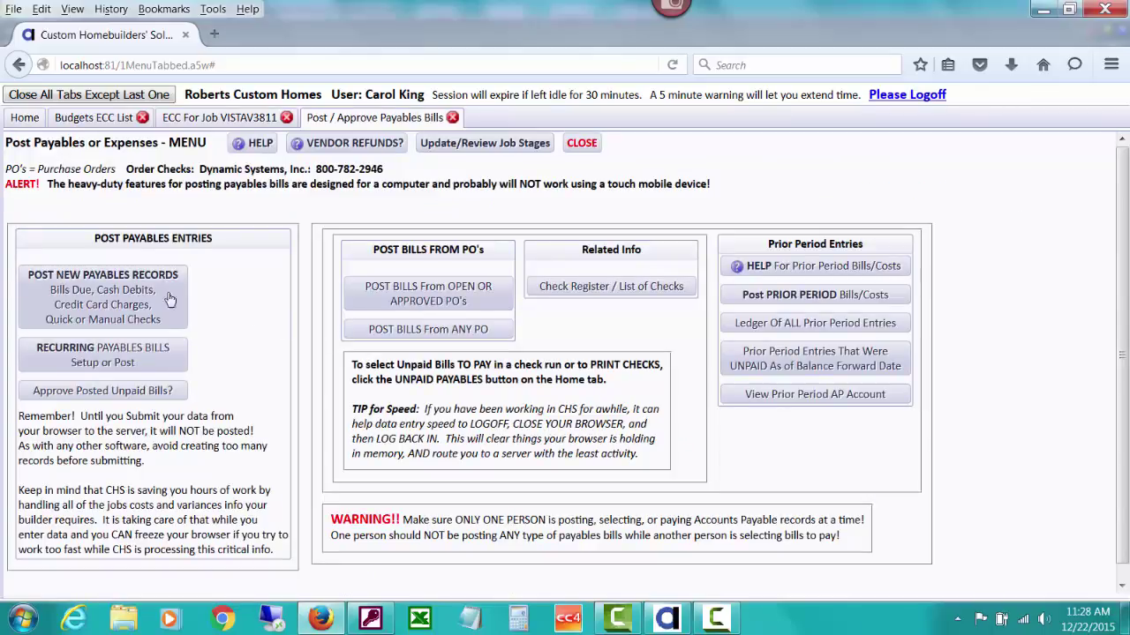
{"action": "left_click", "coordinate": [131, 301]}
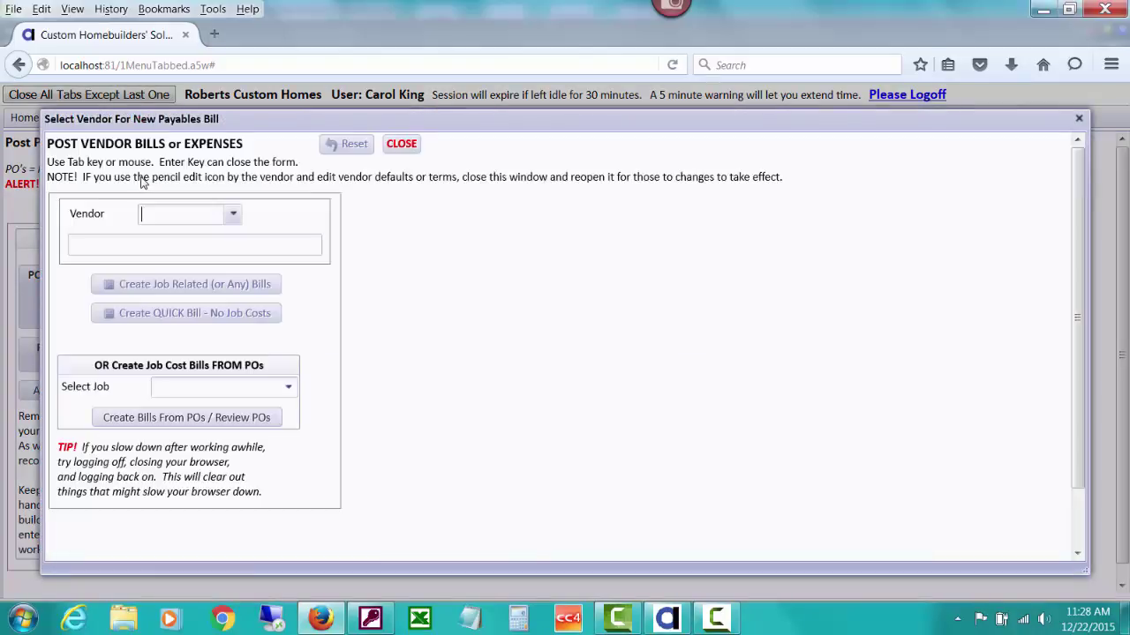
{"action": "type", "text": "ac"}
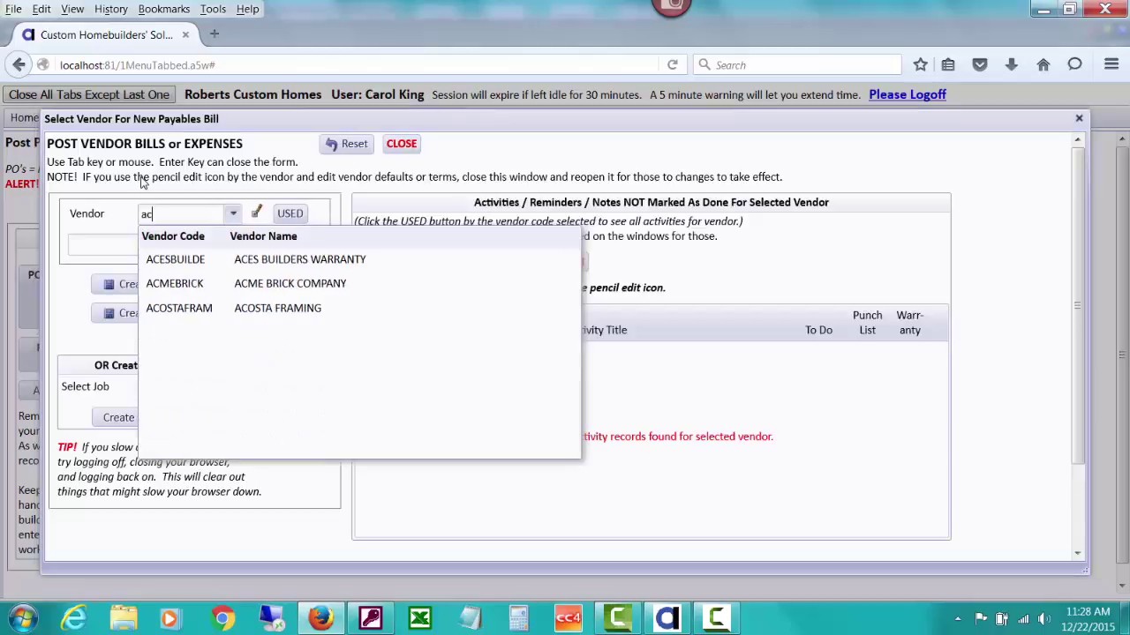
{"action": "left_click", "coordinate": [214, 261]}
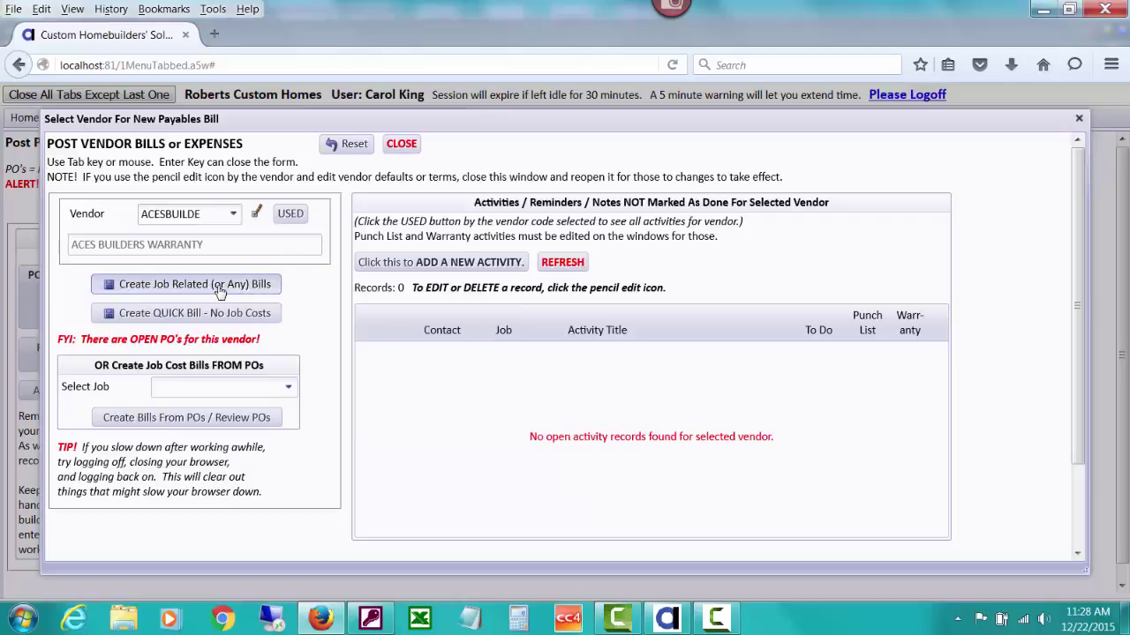
{"action": "left_click", "coordinate": [220, 284]}
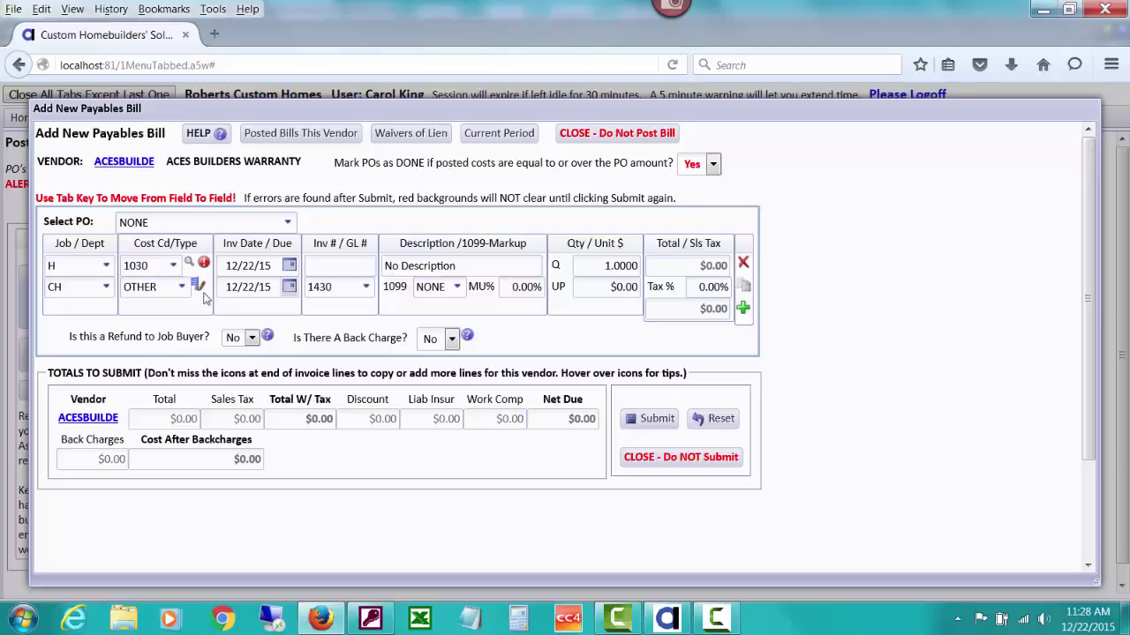
Assign the first bill line to job VISTAV3811 and cost code 1090 (Misc Permits and Fees).
{"action": "left_click", "coordinate": [106, 266]}
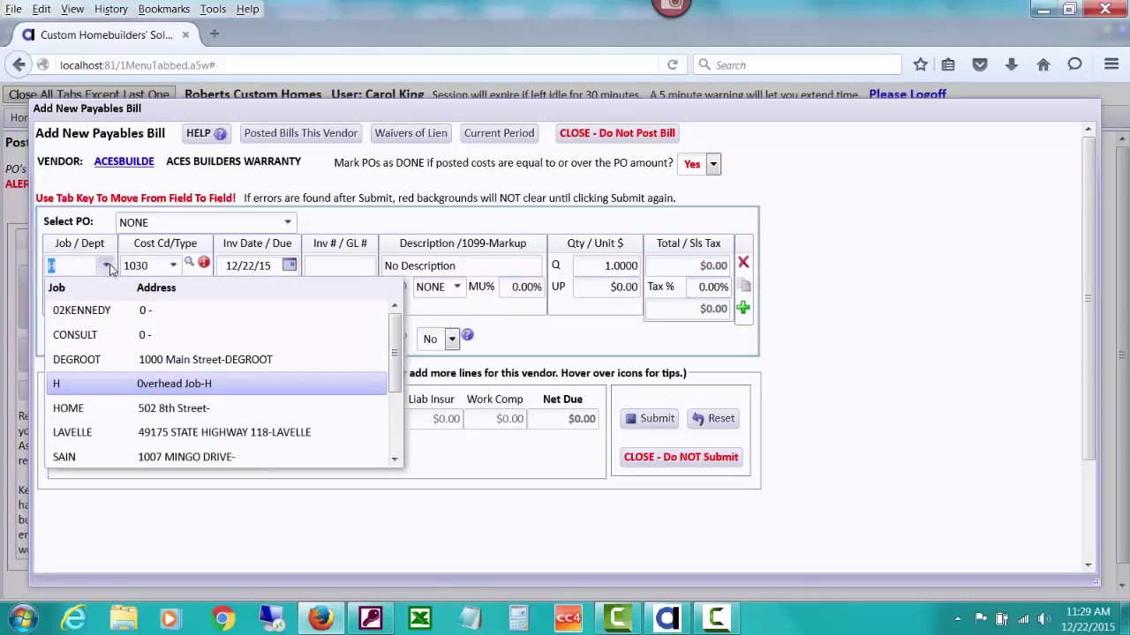
{"action": "type", "text": "v"}
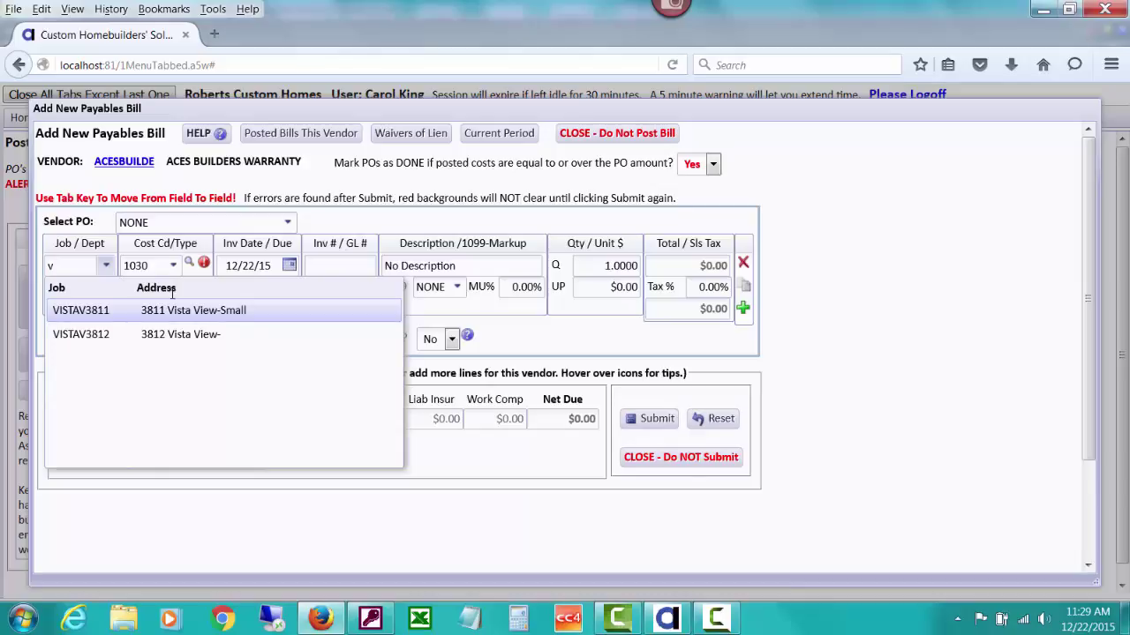
{"action": "left_click", "coordinate": [192, 311]}
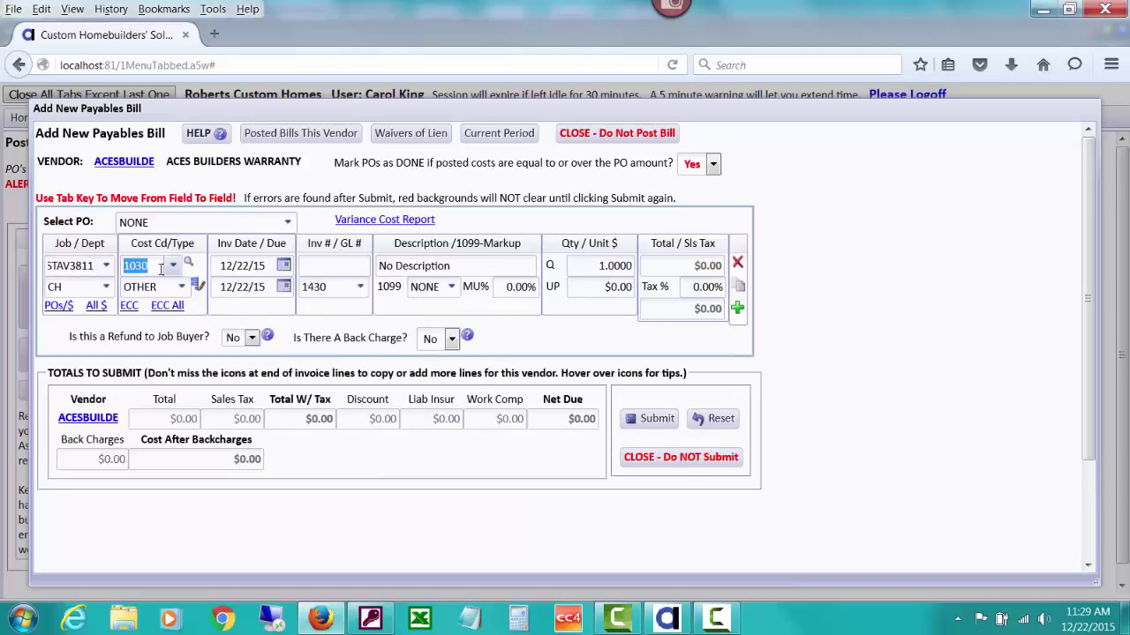
{"action": "left_click", "coordinate": [161, 269]}
{"action": "type", "text": "1090"}
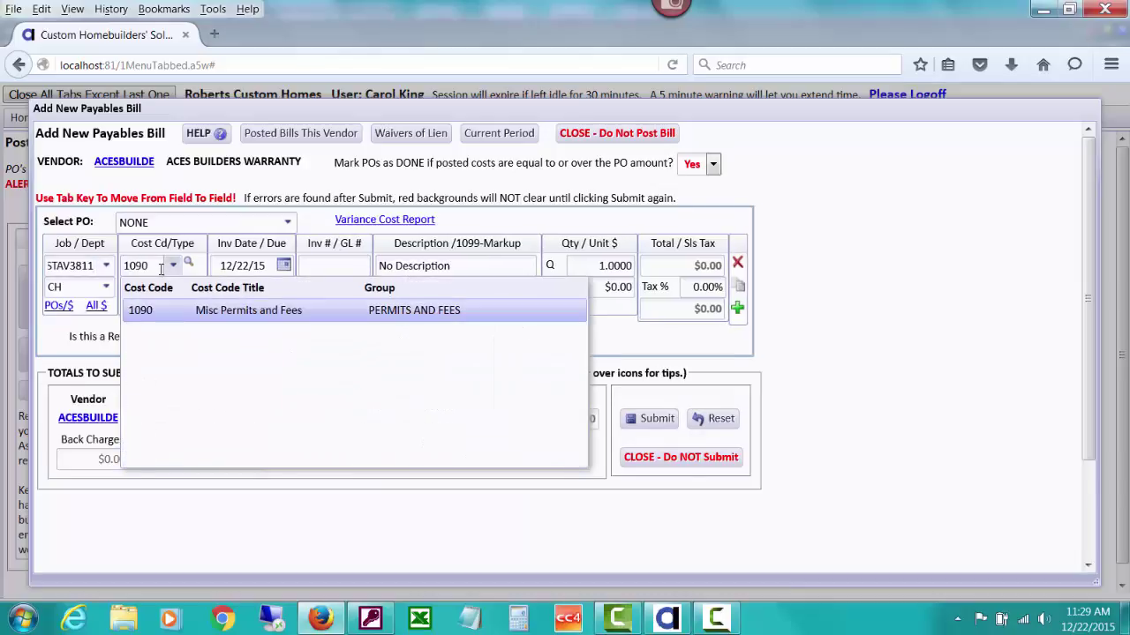
{"action": "left_click", "coordinate": [222, 315]}
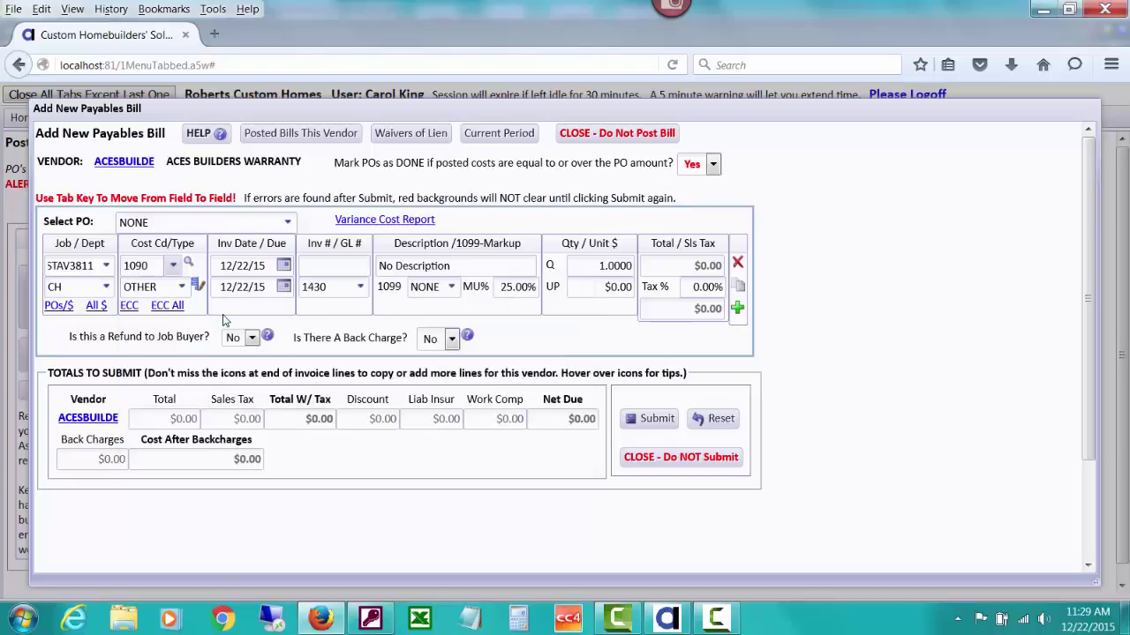
Set the first bill line's invoice date to 12/18/15 and its invoice number to REVERSE.
{"action": "left_click", "coordinate": [284, 266]}
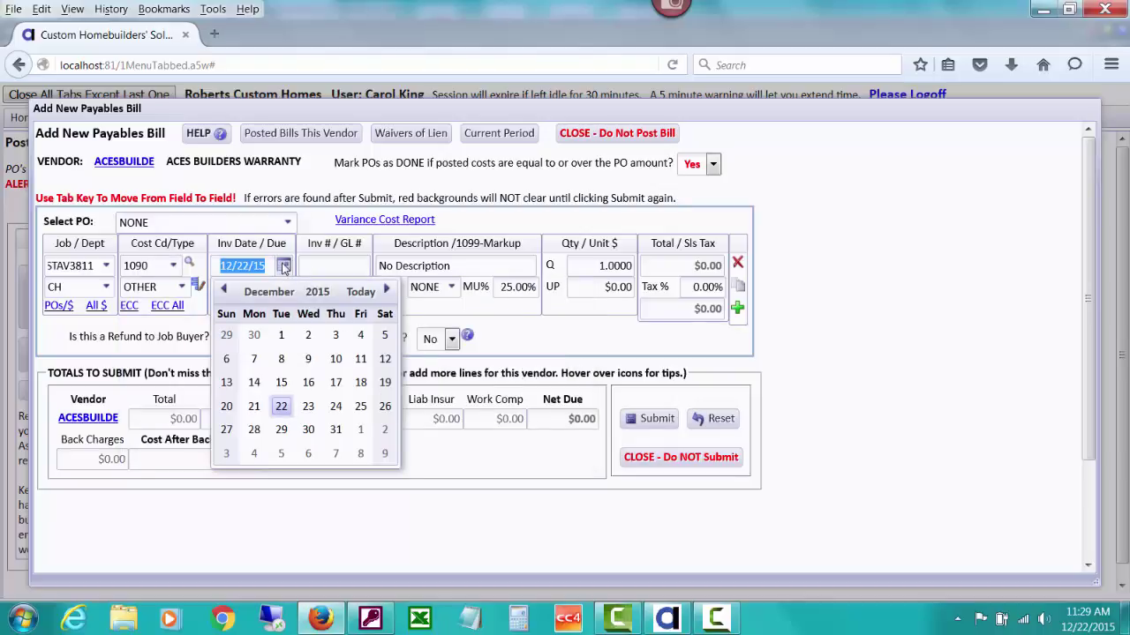
{"action": "left_click", "coordinate": [360, 382]}
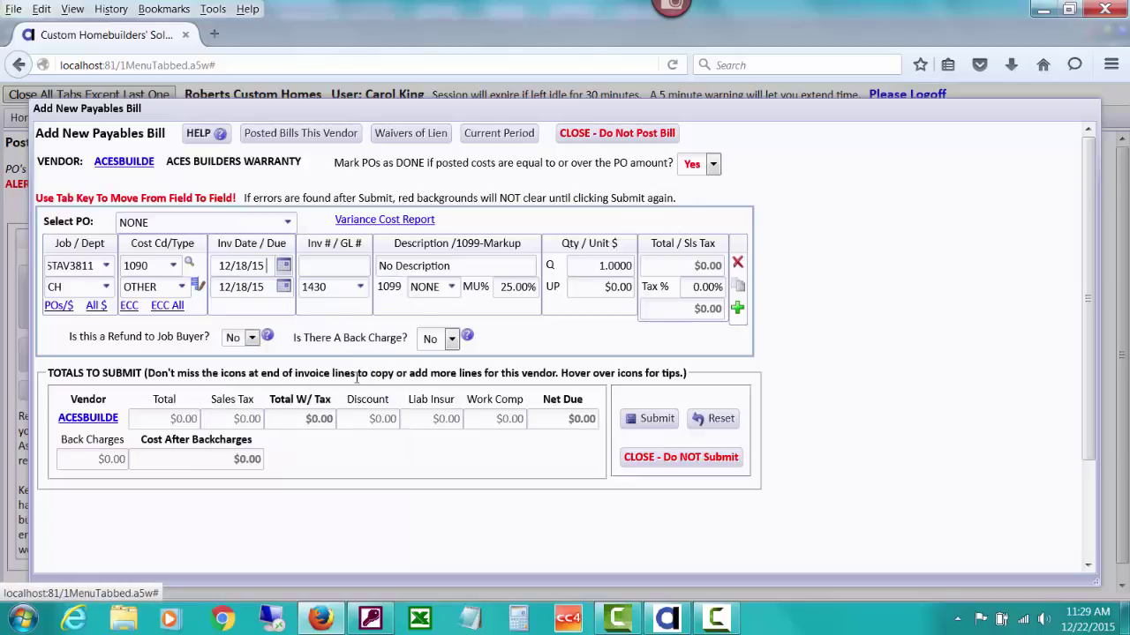
{"action": "left_click", "coordinate": [317, 266]}
{"action": "type", "text": "REVERSE"}
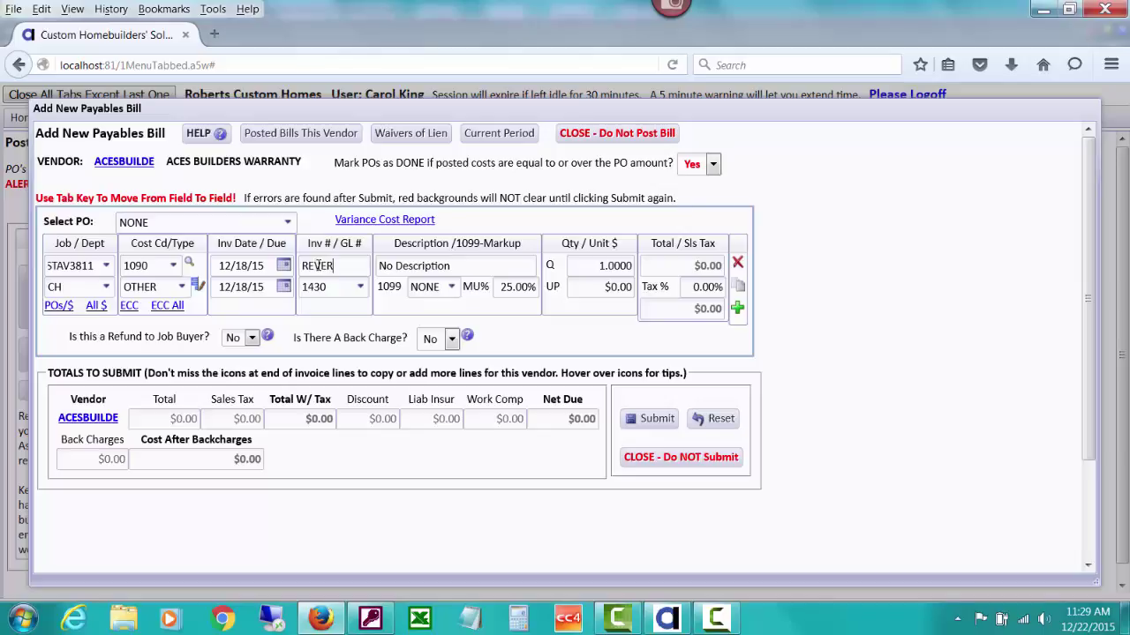
{"action": "key", "text": "Tab"}
{"action": "key", "text": "Tab"}
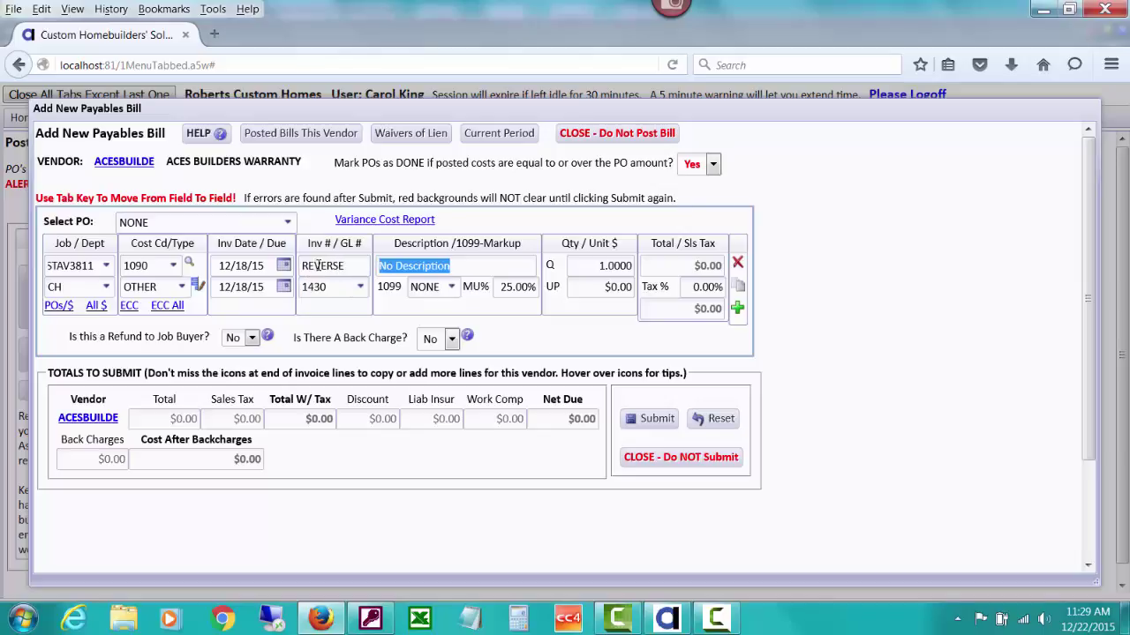
Describe the first bill line as "Aces-Reverse Wrong Cost Code" and set its unit price to -1075.
{"action": "type", "text": "Ac"}
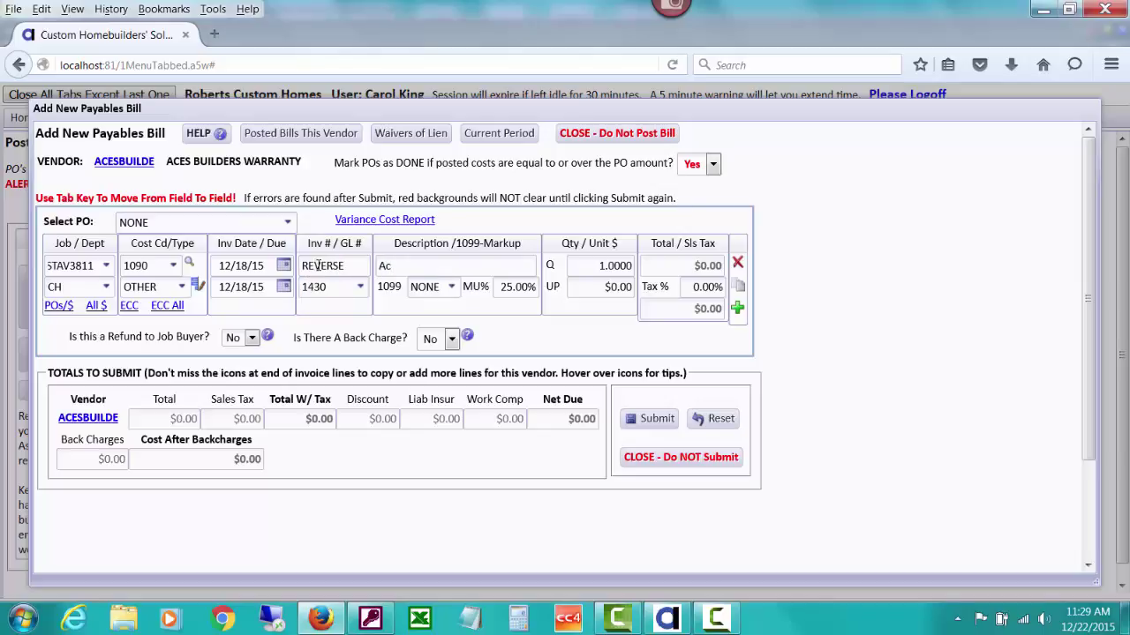
{"action": "type", "text": "es-Reverse Wrong Cost Code"}
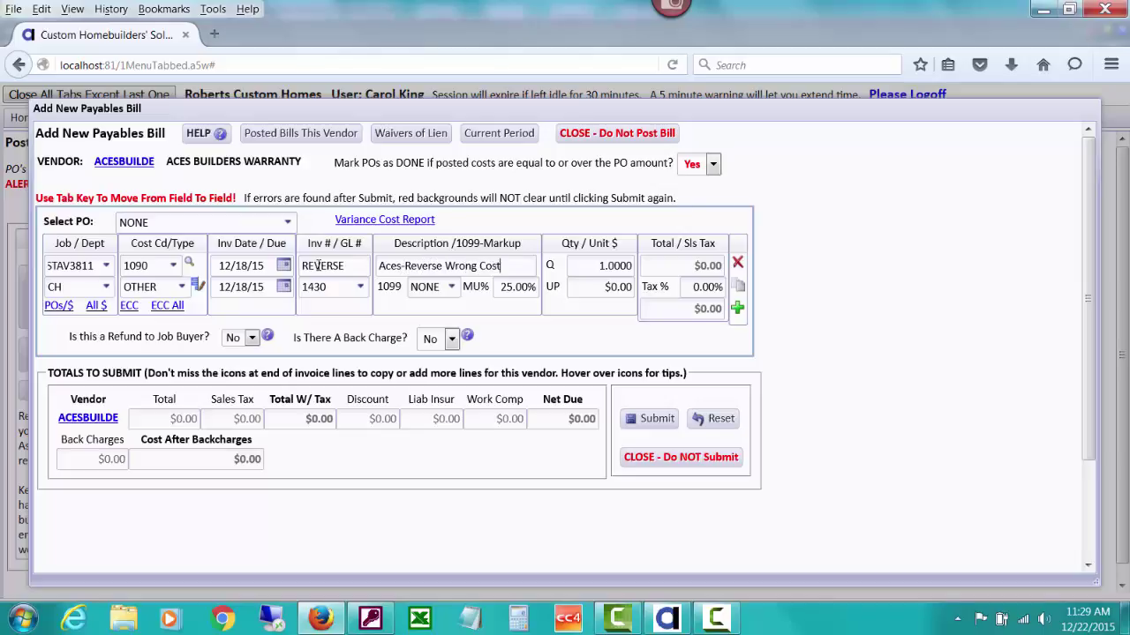
{"action": "key", "text": "Tab"}
{"action": "key", "text": "Tab"}
{"action": "key", "text": "Tab"}
{"action": "key", "text": "Tab"}
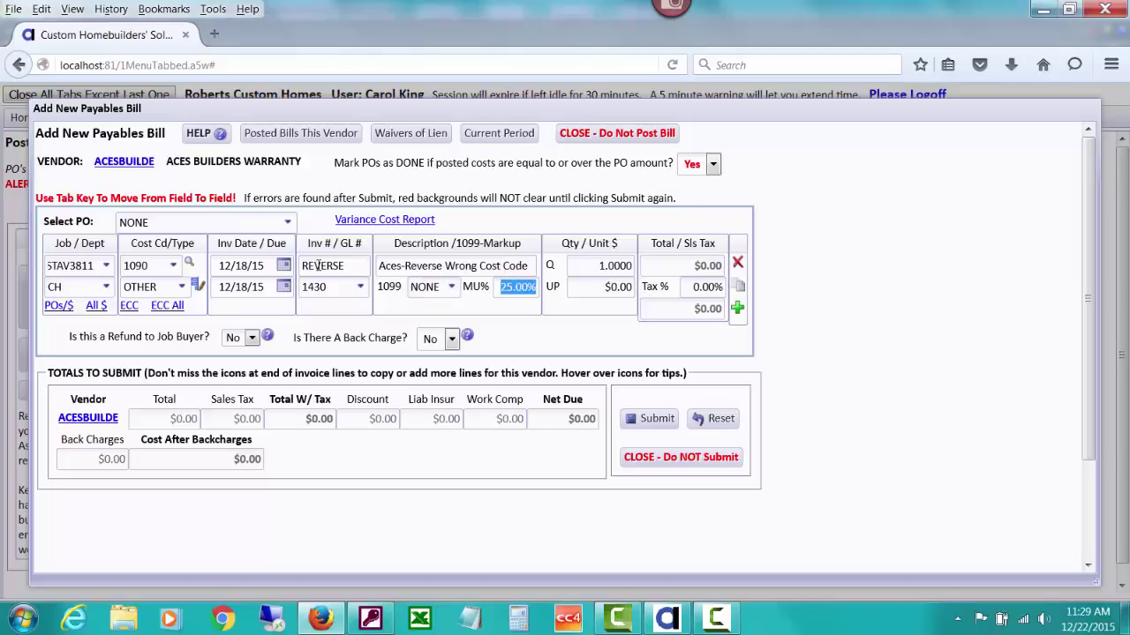
{"action": "type", "text": "-1075"}
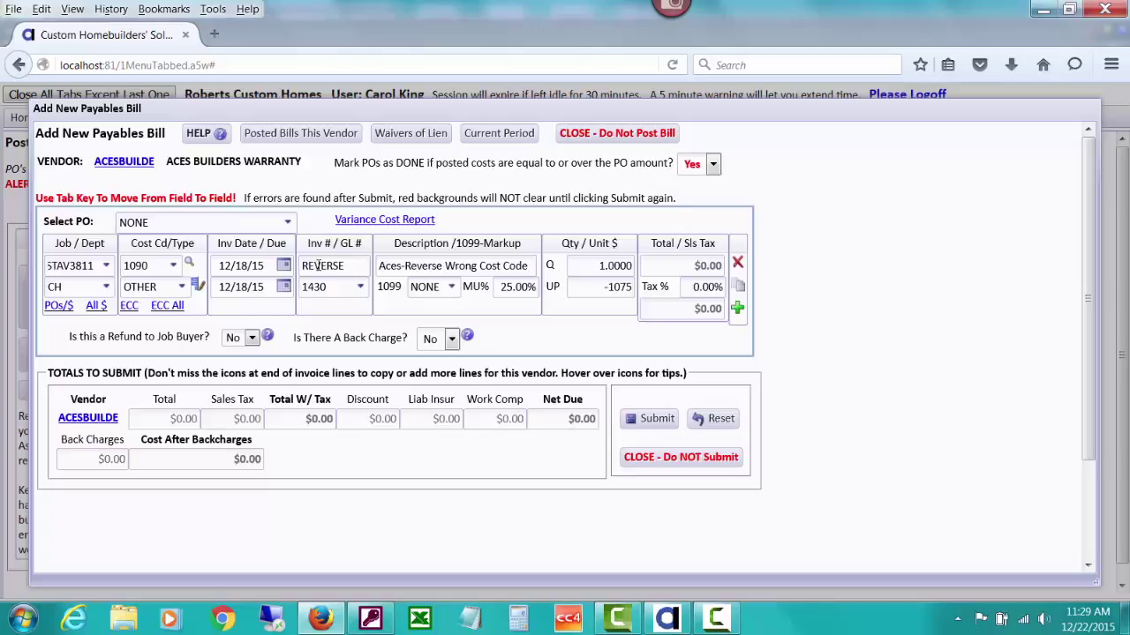
{"action": "key", "text": "Tab"}
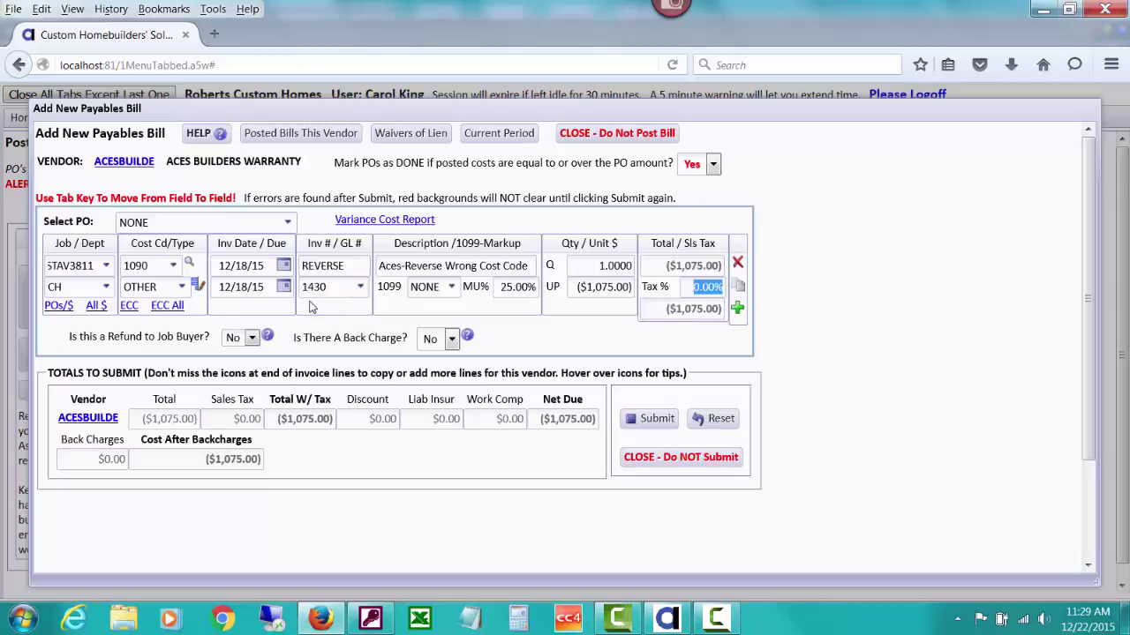
Copy the reversal line to a second bill line and set the copy's cost code to 1030 (Warranty Fees).
{"action": "left_click", "coordinate": [738, 288]}
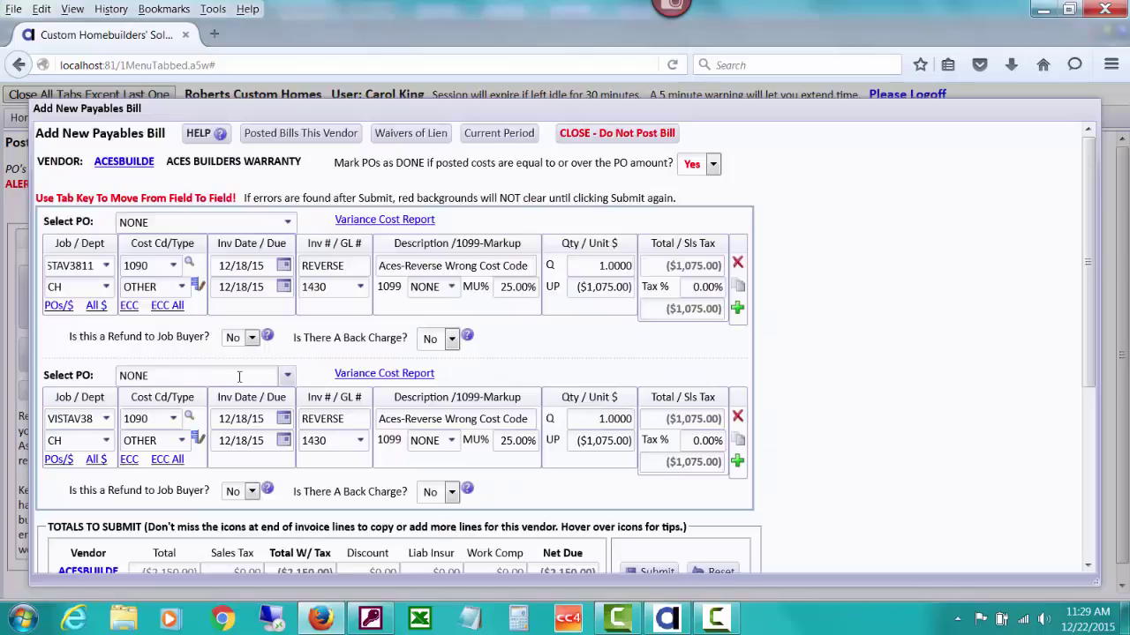
{"action": "left_click", "coordinate": [287, 378]}
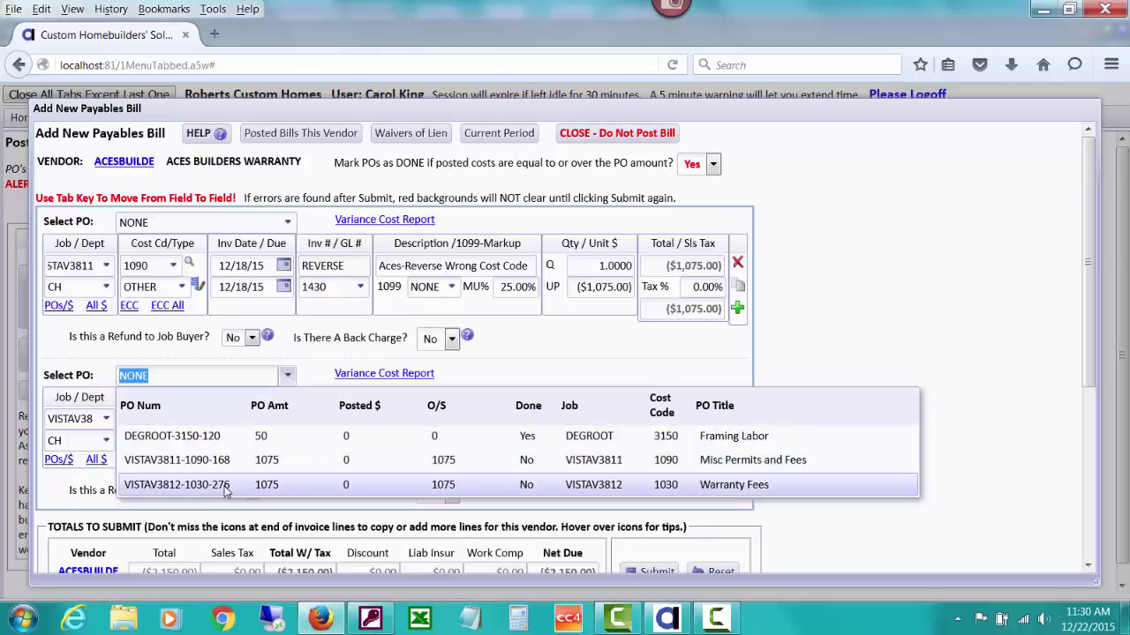
{"action": "left_click", "coordinate": [212, 428]}
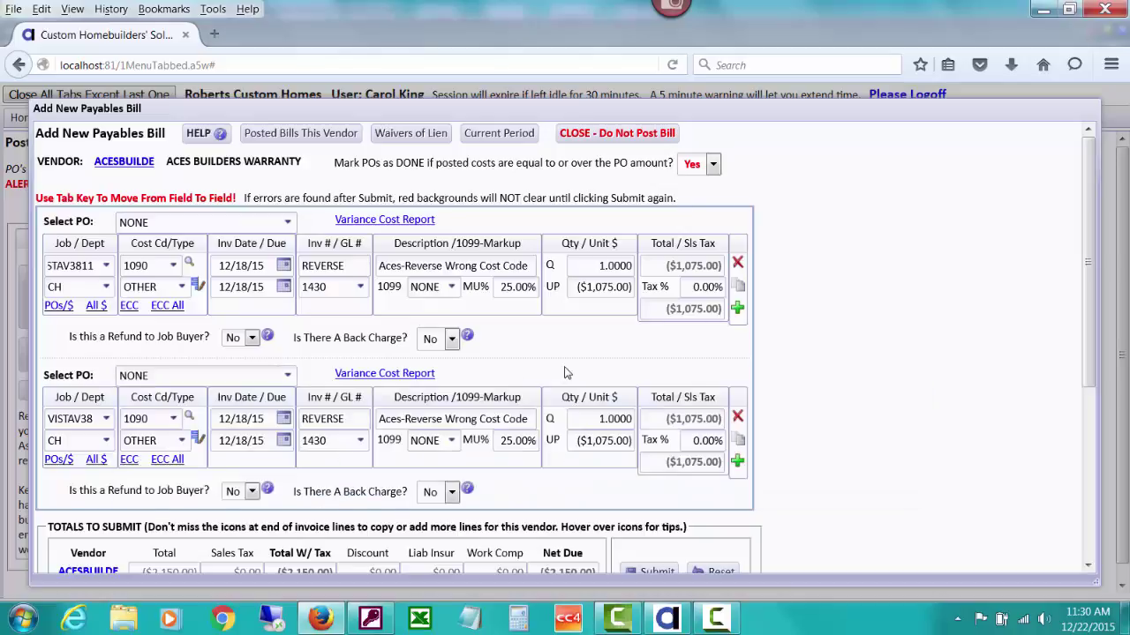
{"action": "left_click", "coordinate": [176, 422]}
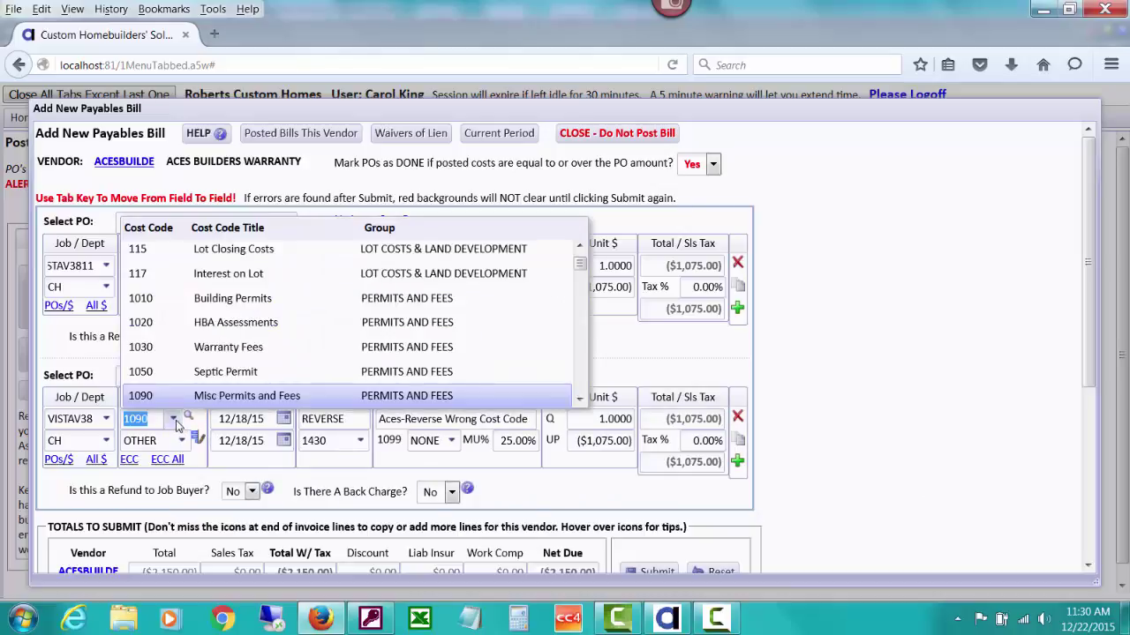
{"action": "left_click", "coordinate": [157, 349]}
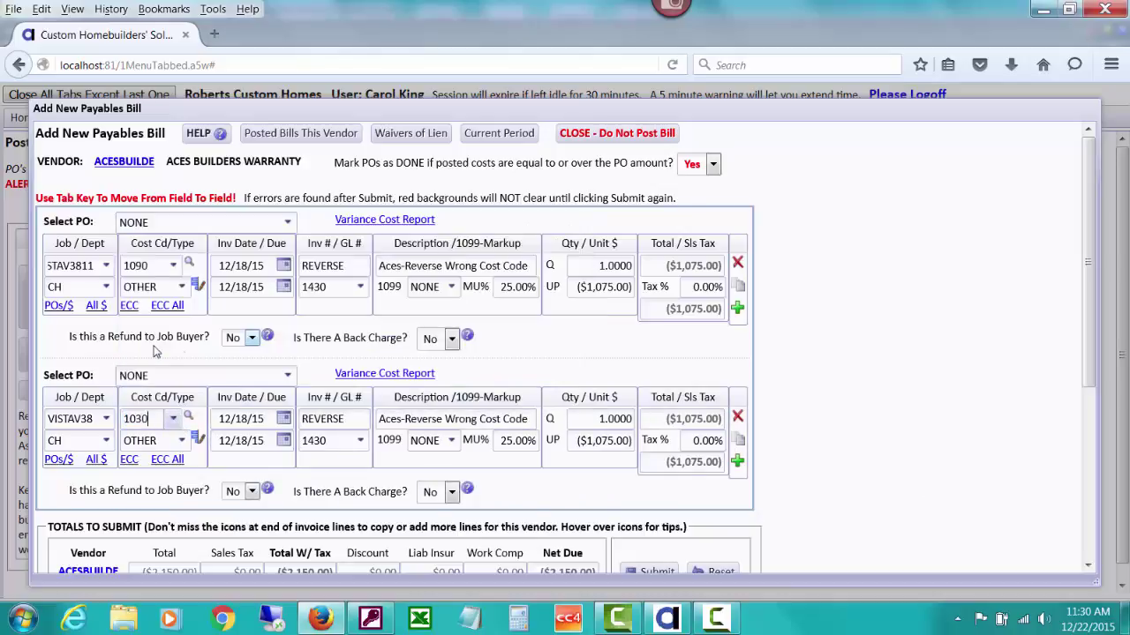
Look up the original document number in the job's actual costs and set the second line's invoice number to VISTA3811-168.
{"action": "left_click", "coordinate": [357, 419]}
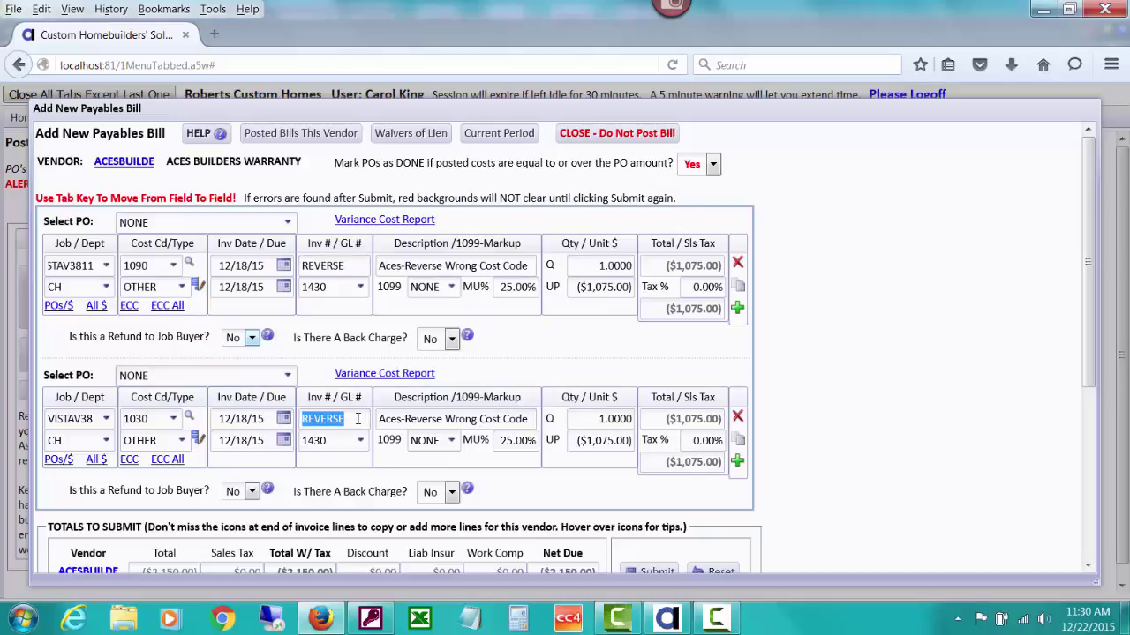
{"action": "left_click", "coordinate": [97, 459]}
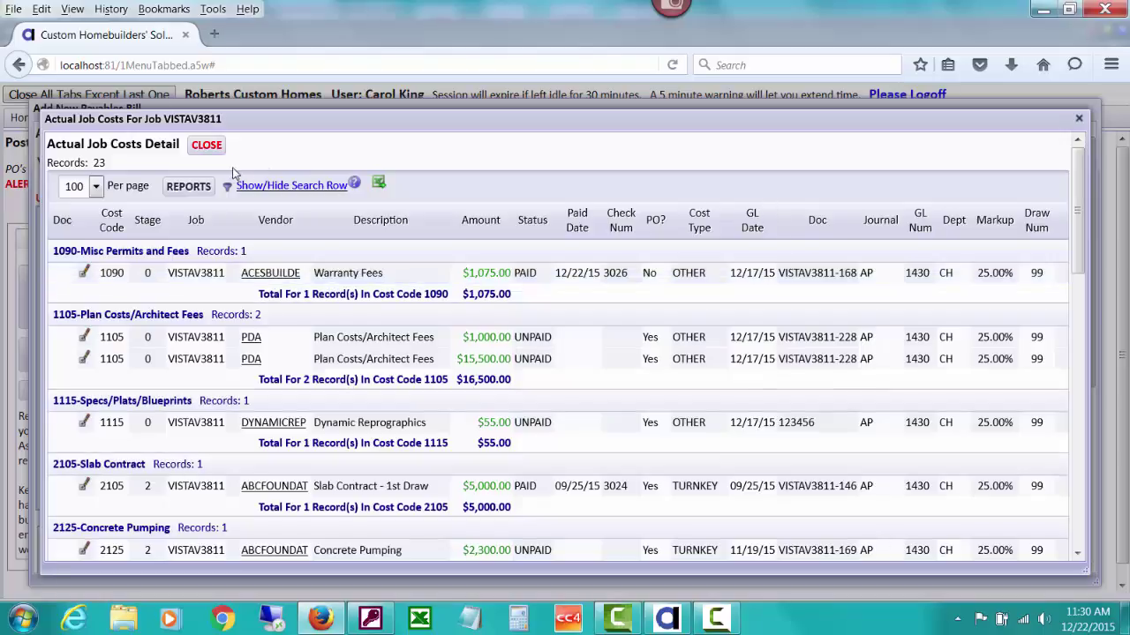
{"action": "left_click", "coordinate": [207, 145]}
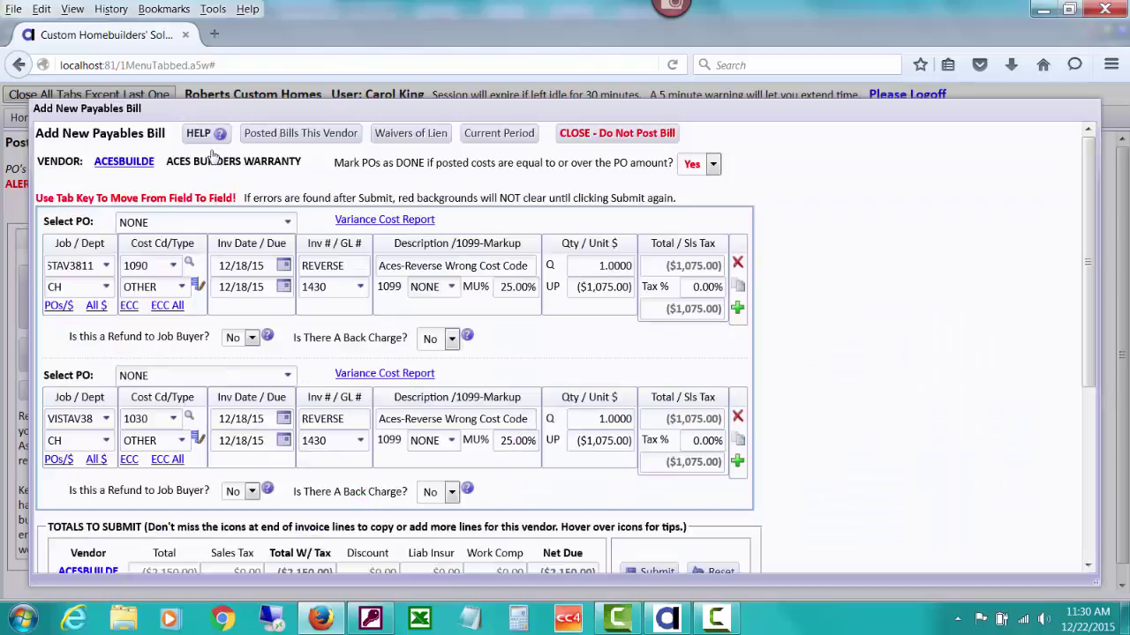
{"action": "double_click", "coordinate": [348, 418]}
{"action": "type", "text": "VISTA"}
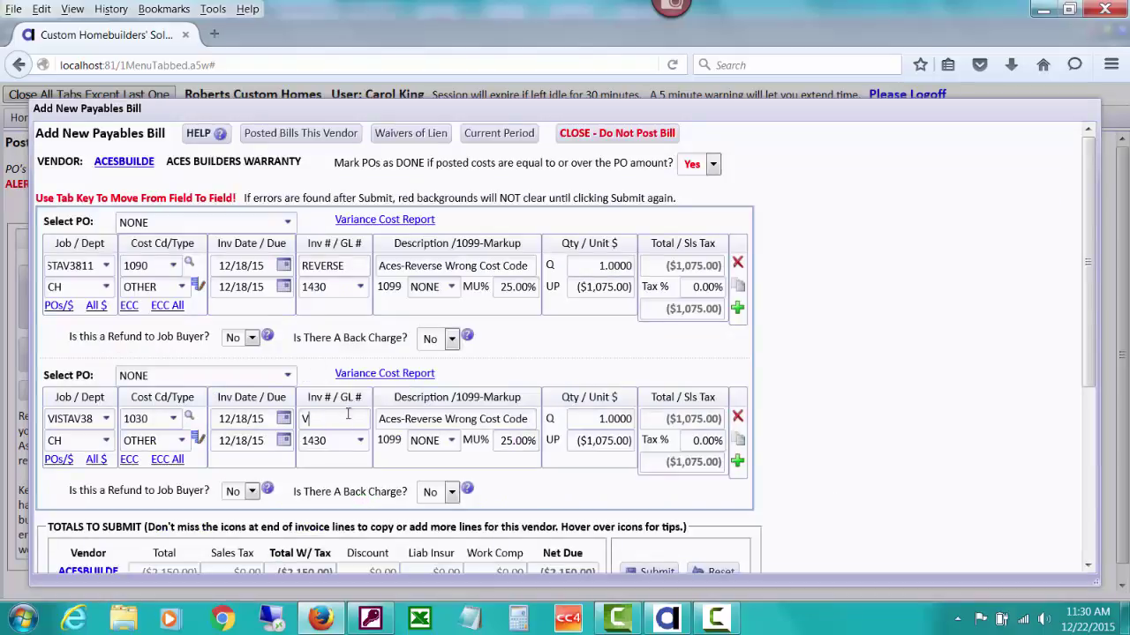
{"action": "type", "text": "3811-168"}
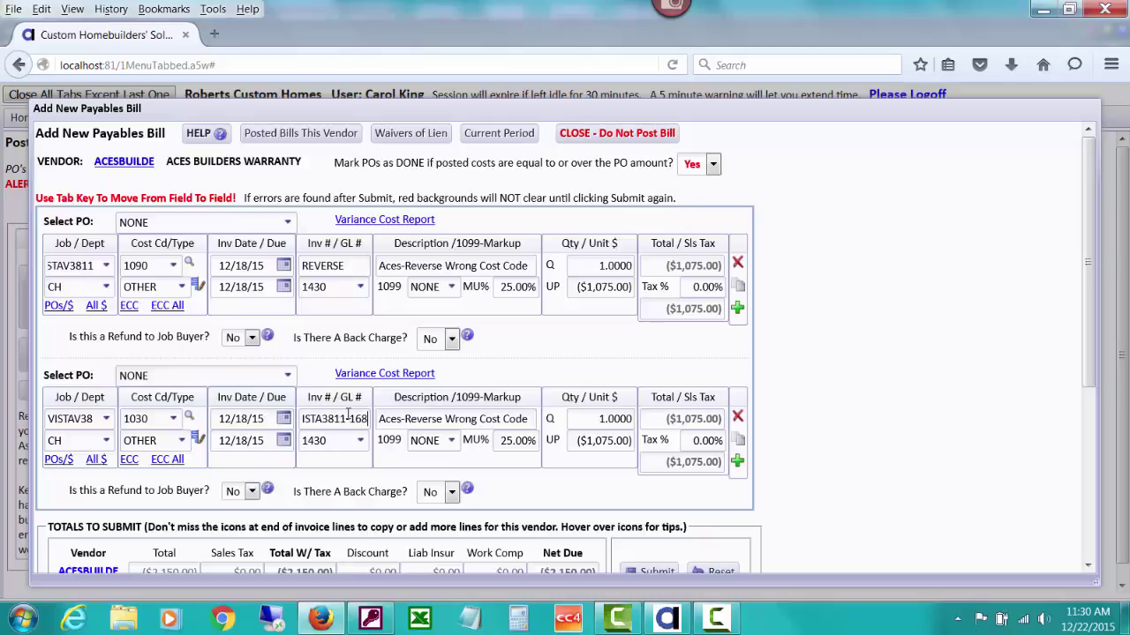
{"action": "key", "text": "Tab"}
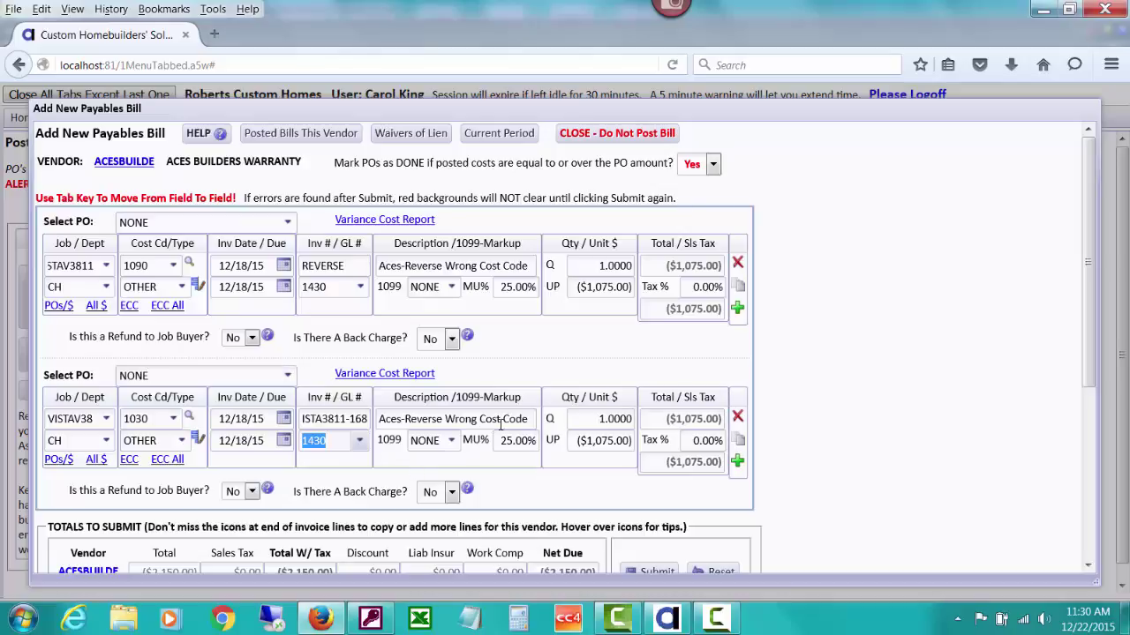
Change the second bill line's description to "Warranty Fees" and its unit price to 1075.
{"action": "left_click_drag", "start_coordinate": [530, 418], "coordinate": [357, 415]}
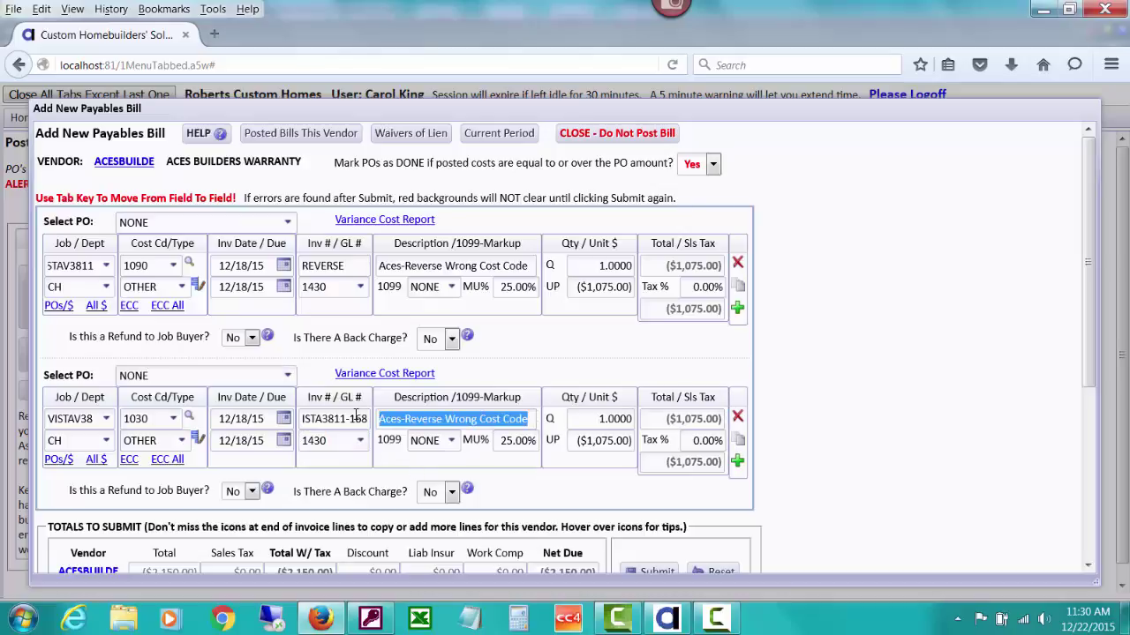
{"action": "type", "text": "Warranty"}
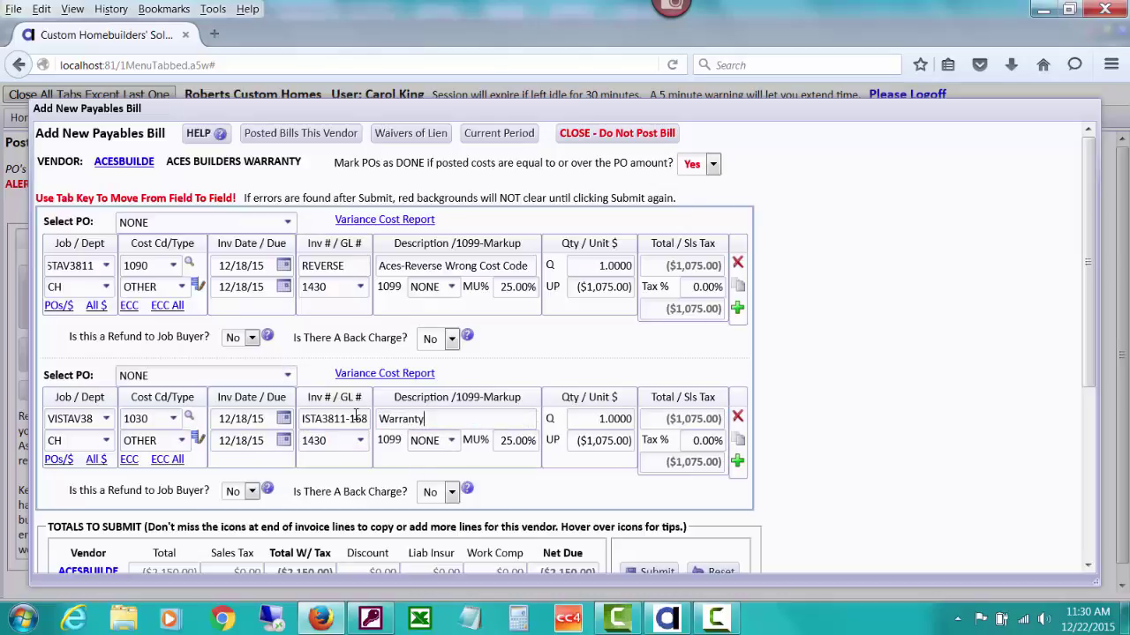
{"action": "type", "text": " Fees"}
{"action": "key", "text": "Tab"}
{"action": "key", "text": "Tab"}
{"action": "key", "text": "Tab"}
{"action": "key", "text": "Tab"}
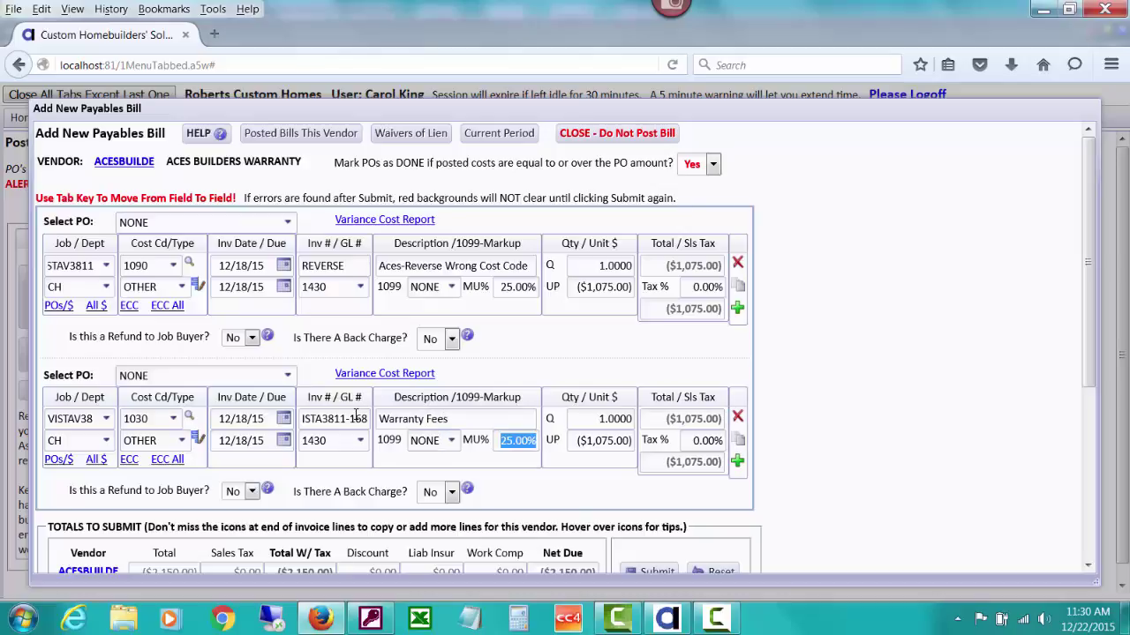
{"action": "type", "text": "1,075"}
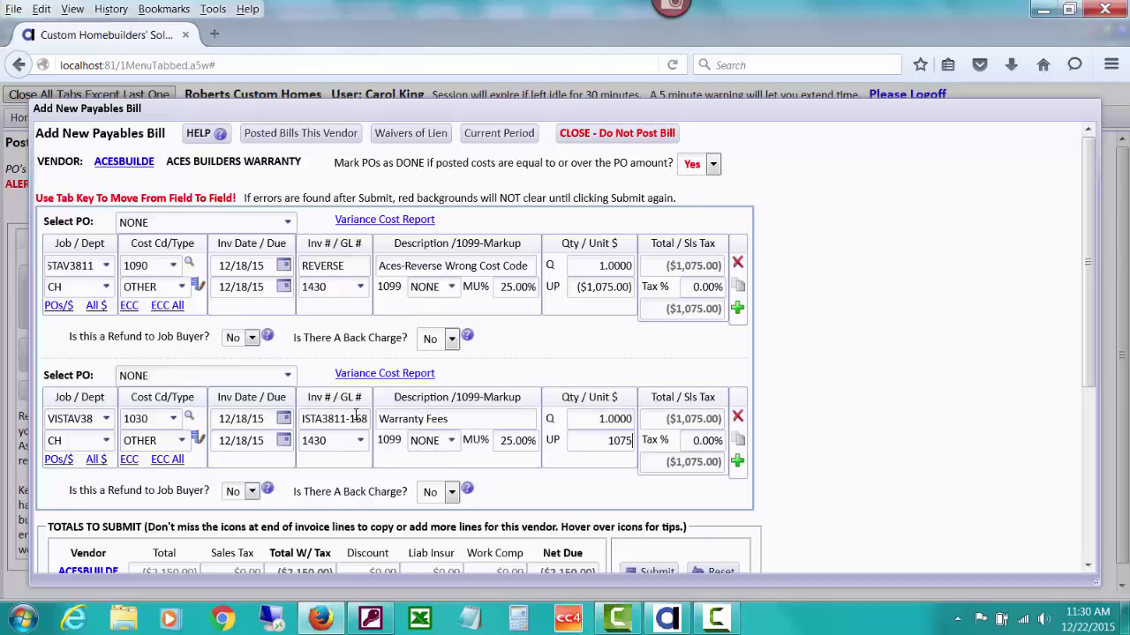
{"action": "key", "text": "Tab"}
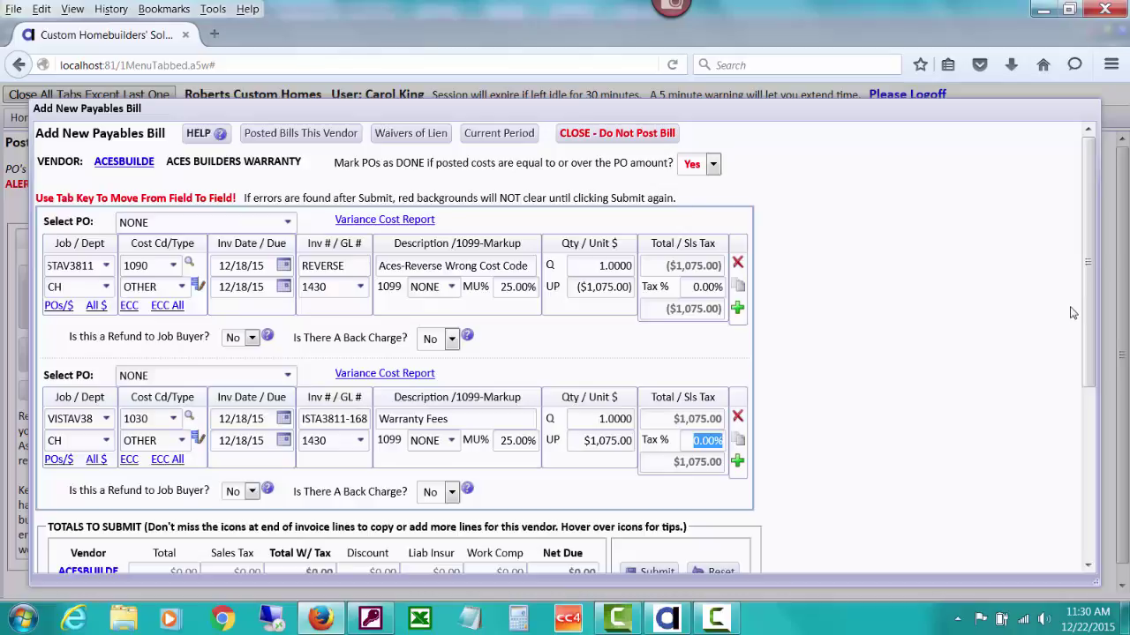
Submit the two-line bill and choose to post it with a payment or check.
{"action": "scroll", "coordinate": [1088, 314], "scroll_direction": "down", "scroll_amount": 2}
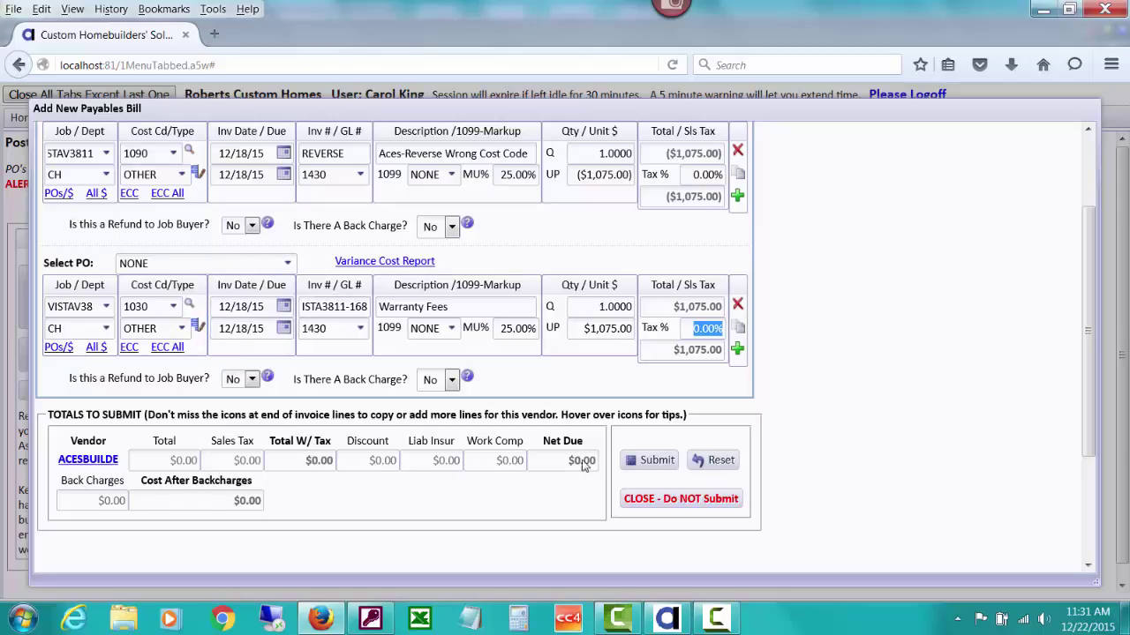
{"action": "left_click", "coordinate": [657, 461]}
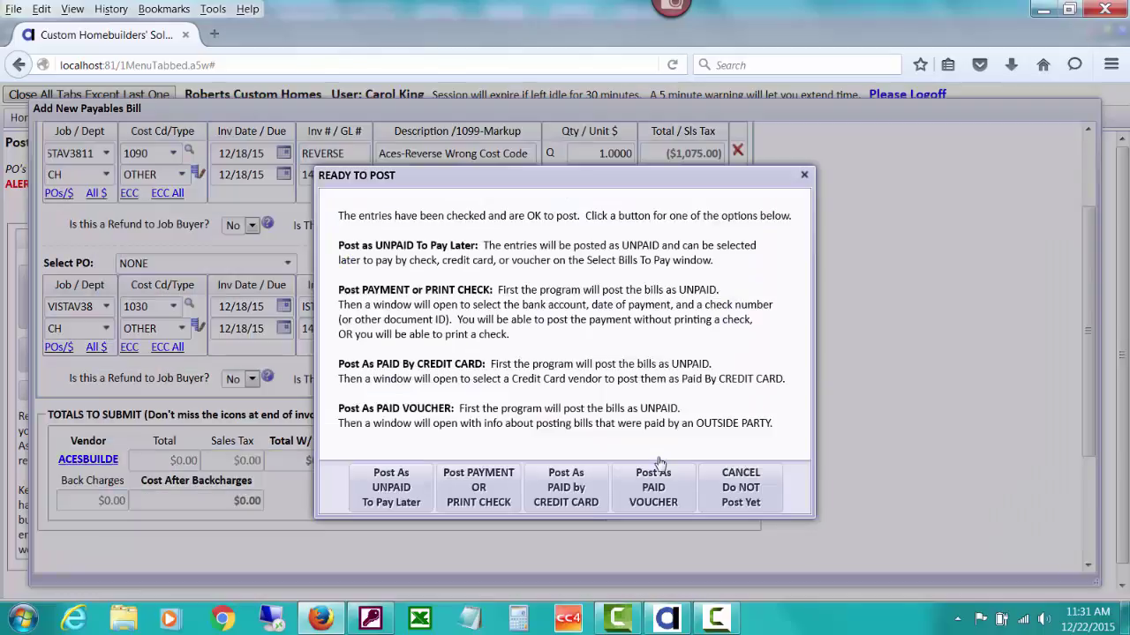
{"action": "left_click", "coordinate": [496, 486]}
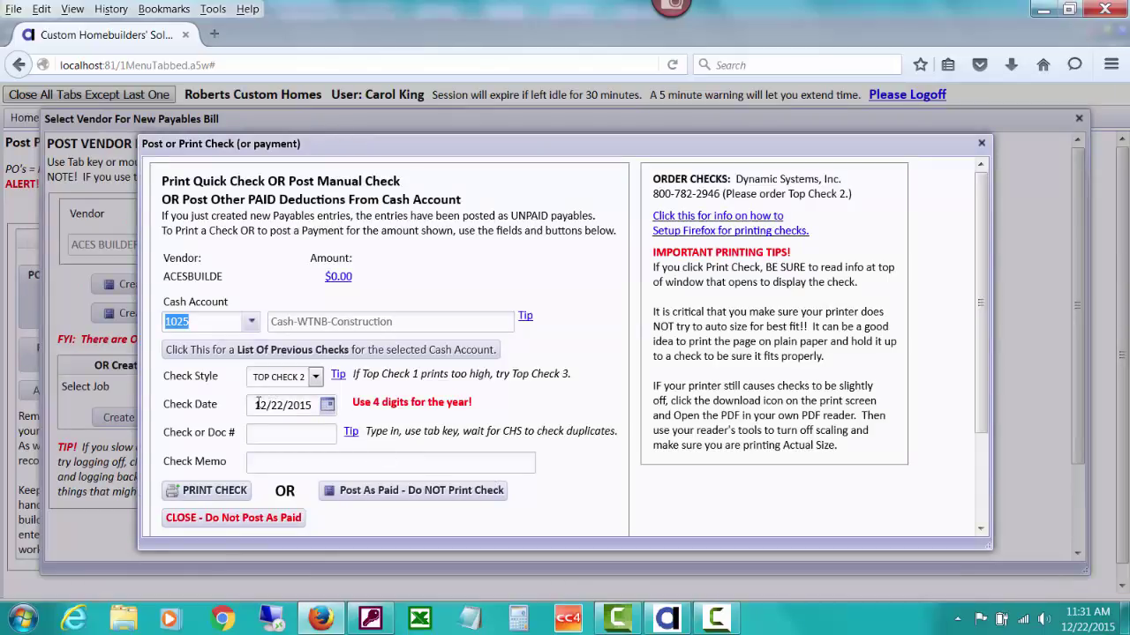
Post the entries as paid under check number 3026 without printing a check, and skip viewing the posted entries.
{"action": "left_click", "coordinate": [258, 431]}
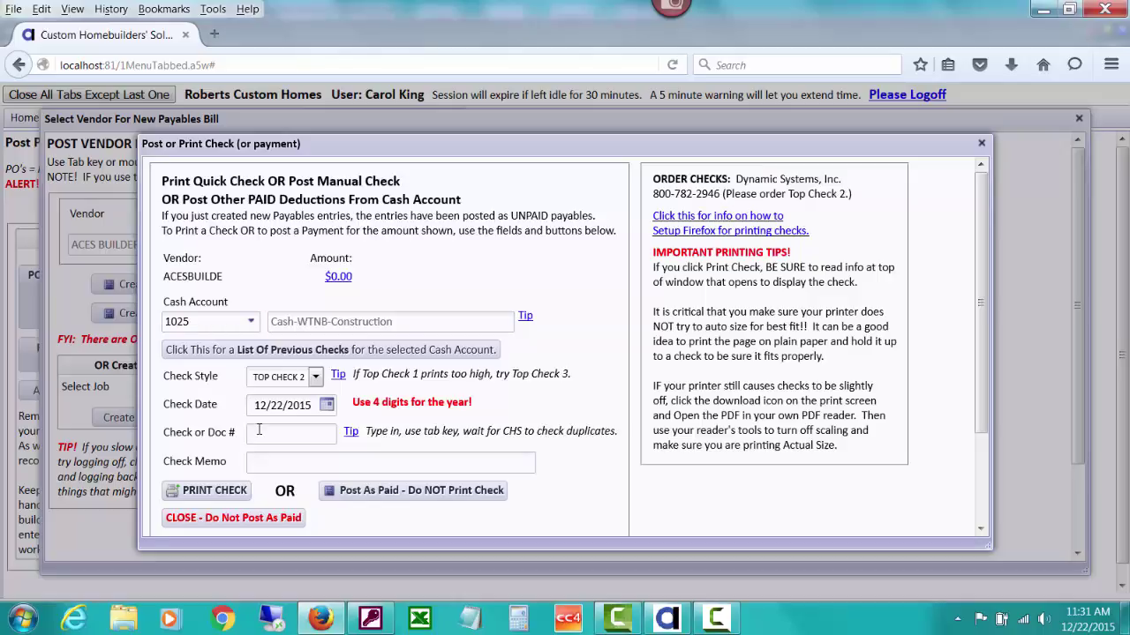
{"action": "type", "text": "3026"}
{"action": "key", "text": "Tab"}
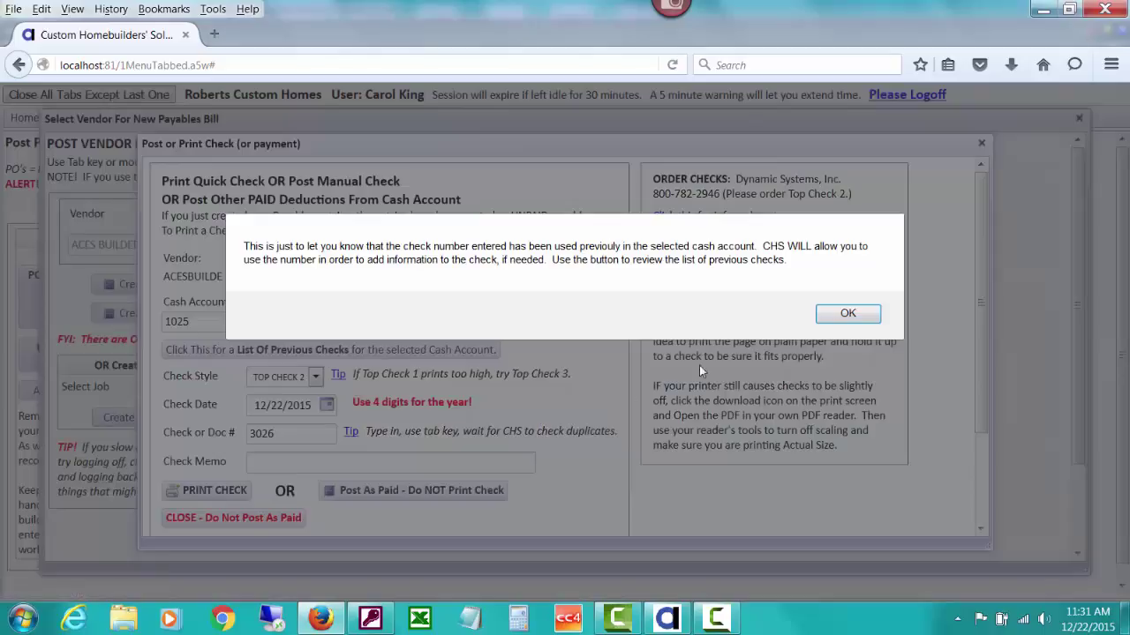
{"action": "left_click", "coordinate": [848, 315]}
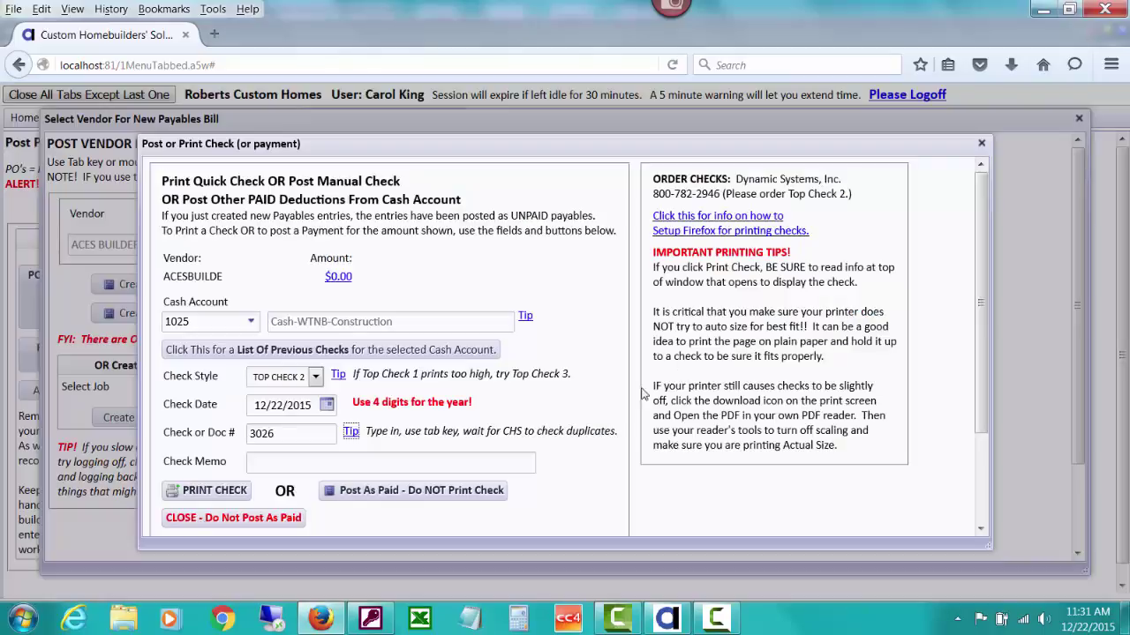
{"action": "left_click", "coordinate": [379, 497]}
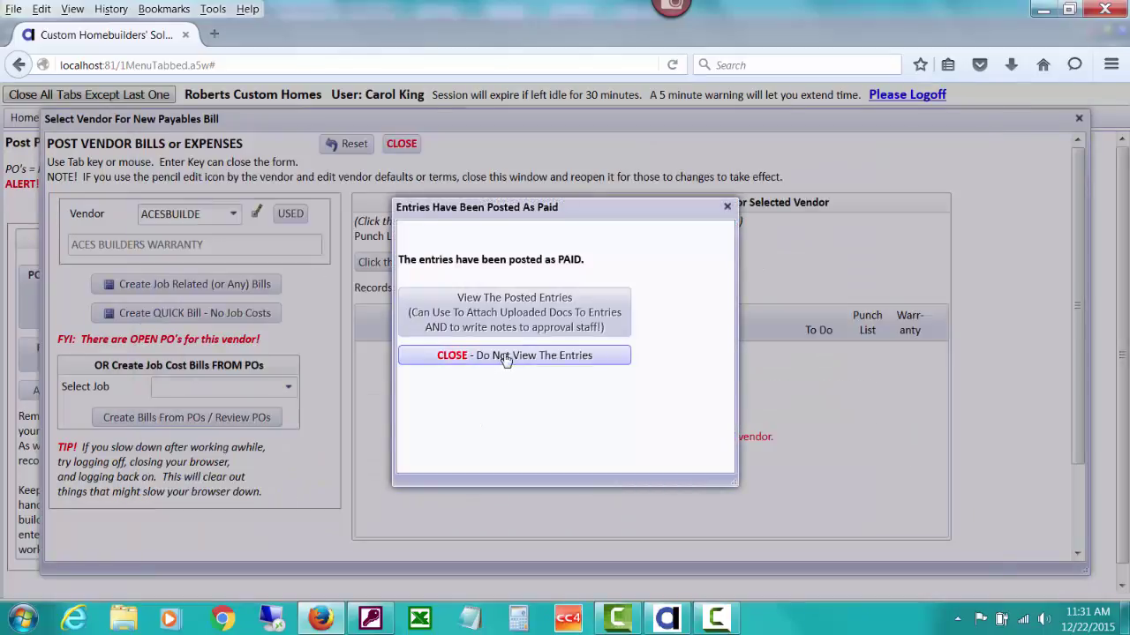
{"action": "left_click", "coordinate": [506, 356]}
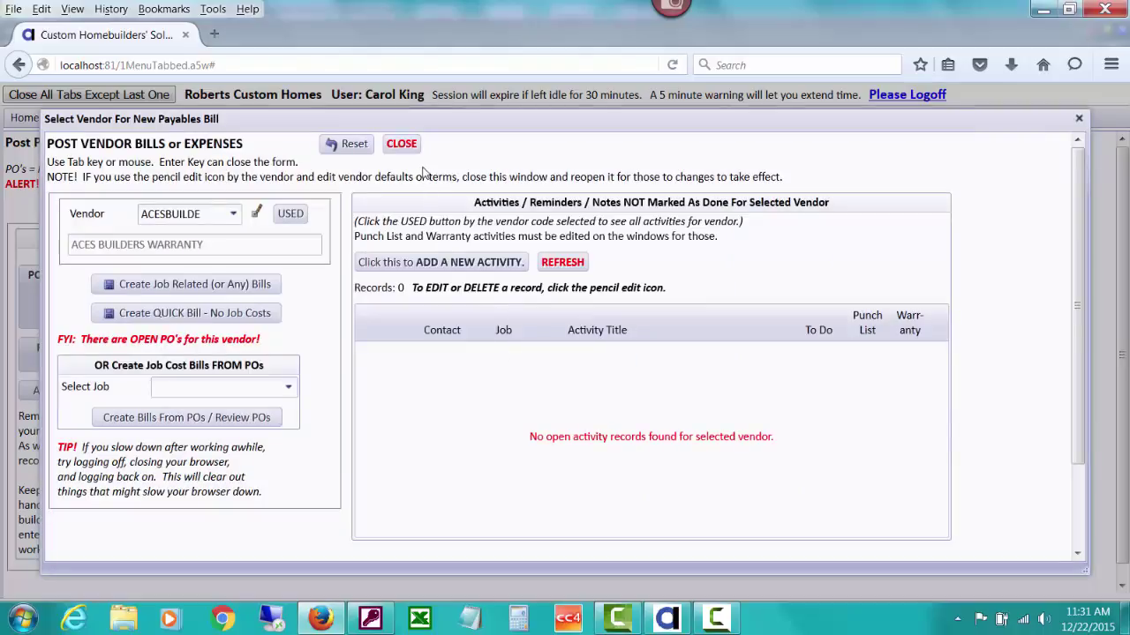
Close the vendor bill and payables posting screens and refresh the cost worksheet for job VISTAV3811.
{"action": "left_click", "coordinate": [402, 144]}
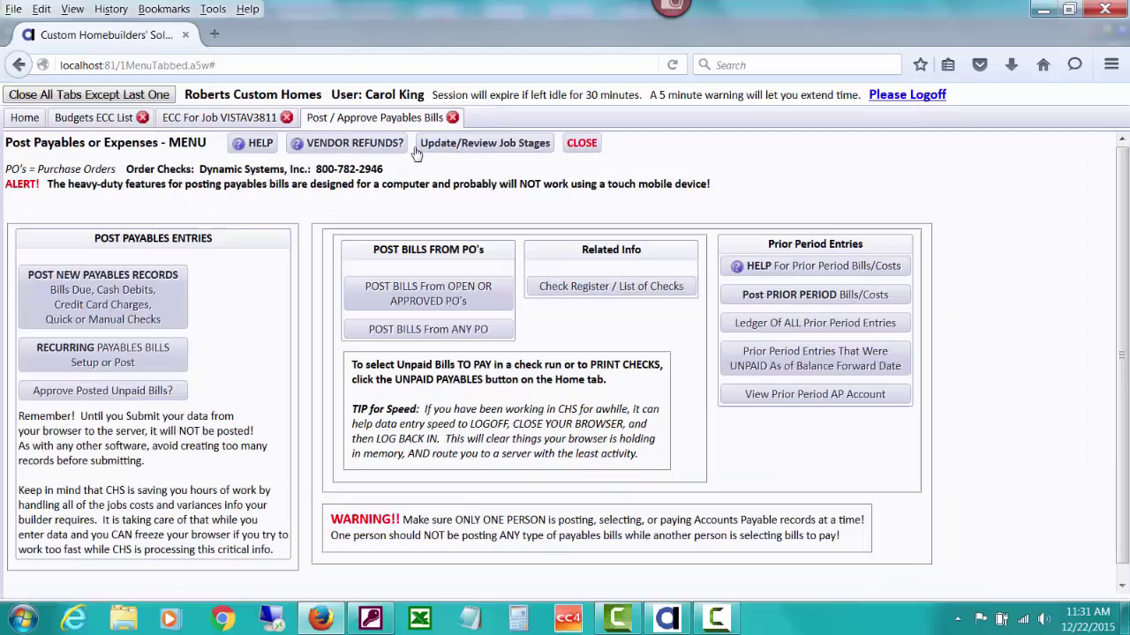
{"action": "left_click", "coordinate": [580, 144]}
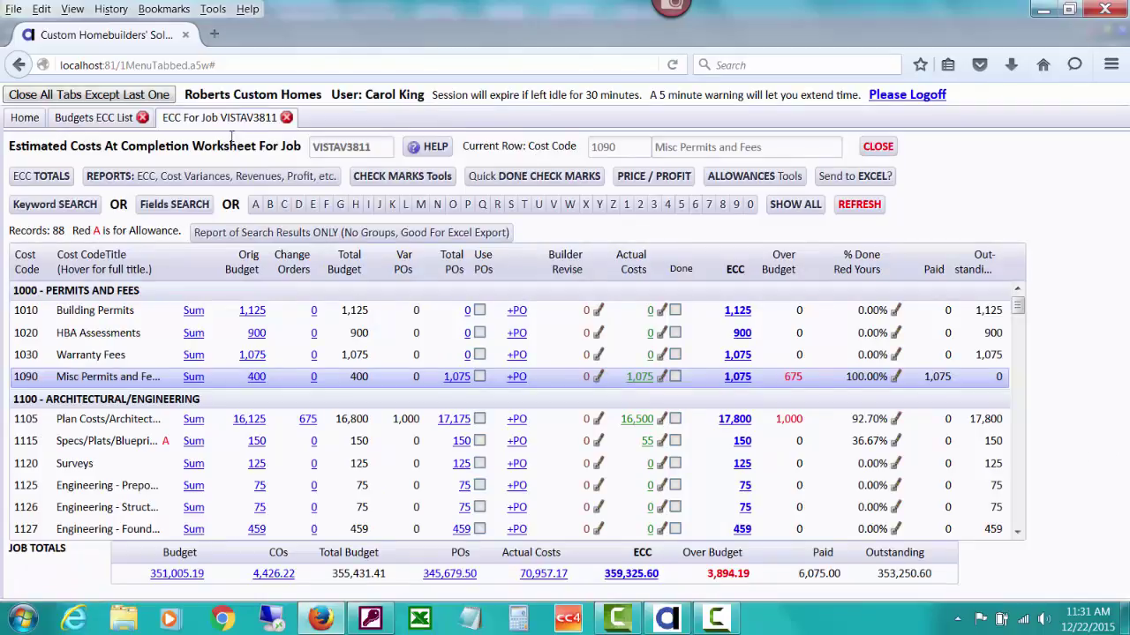
{"action": "left_click", "coordinate": [858, 204]}
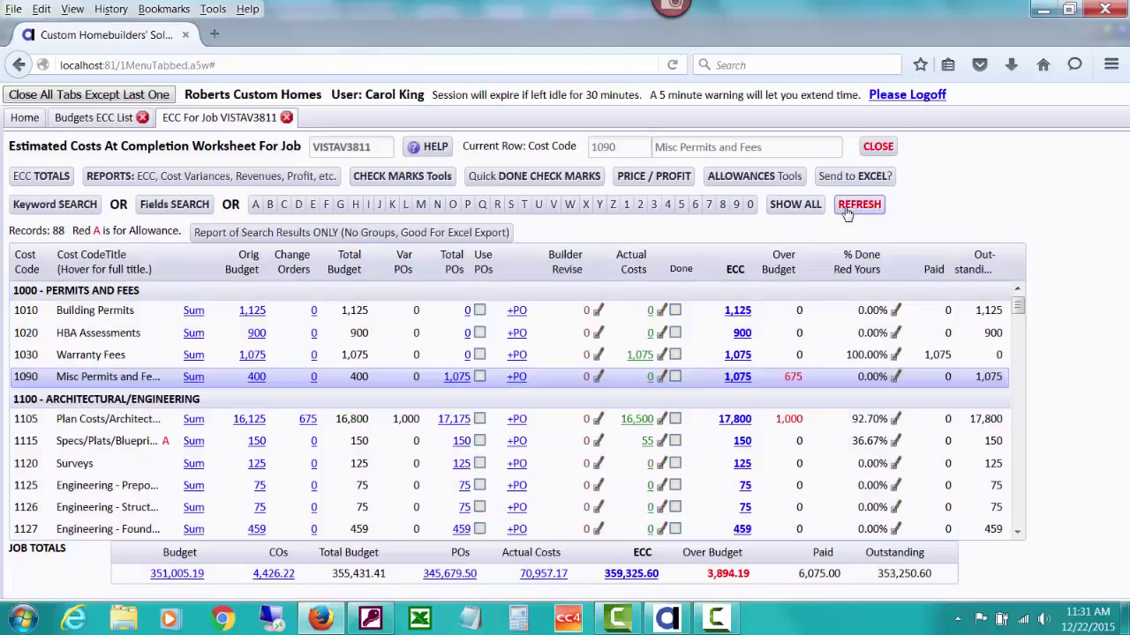
{"action": "left_click", "coordinate": [858, 205]}
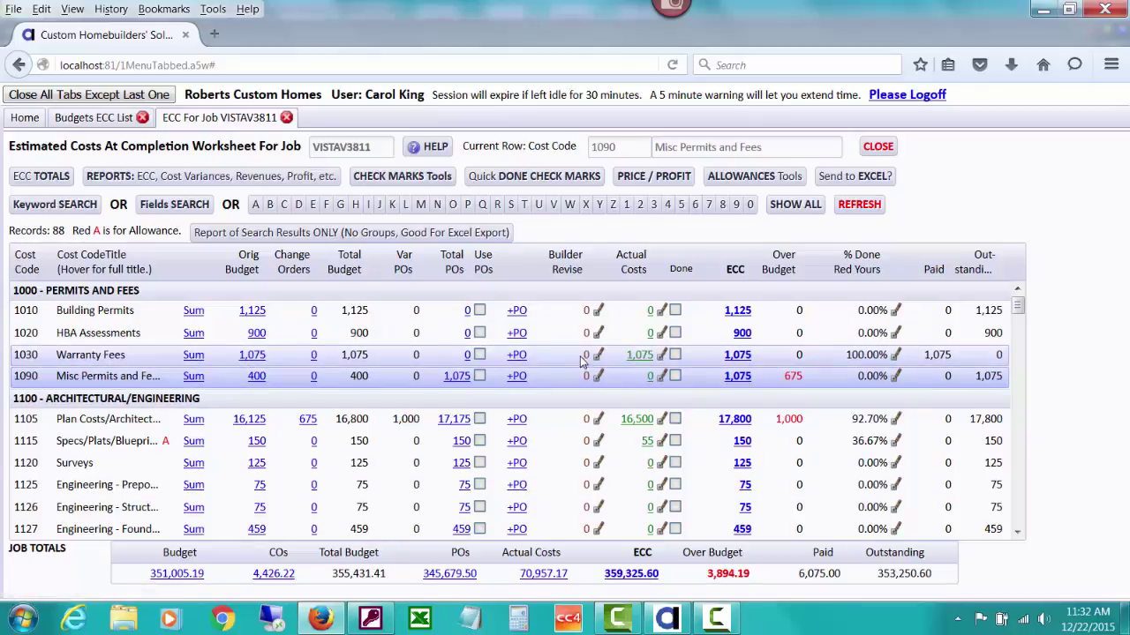
Change the cost code of the Misc Permits and Fees purchase order under 1090 to 1030, with type OTHER and title Warranty Fees.
{"action": "left_click", "coordinate": [458, 377]}
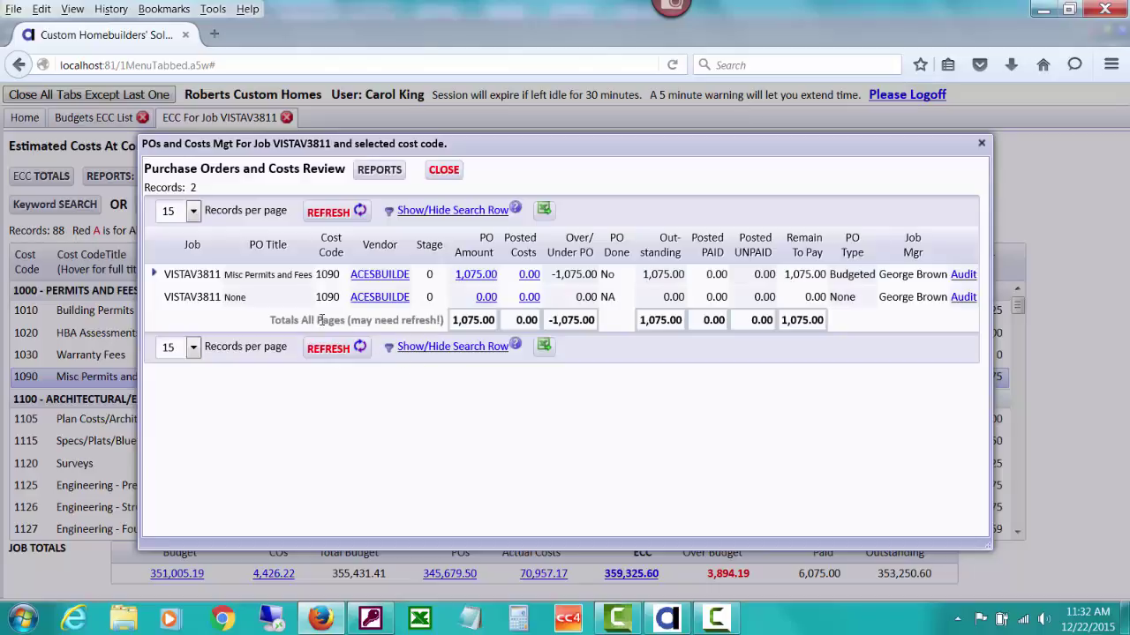
{"action": "left_click", "coordinate": [477, 276]}
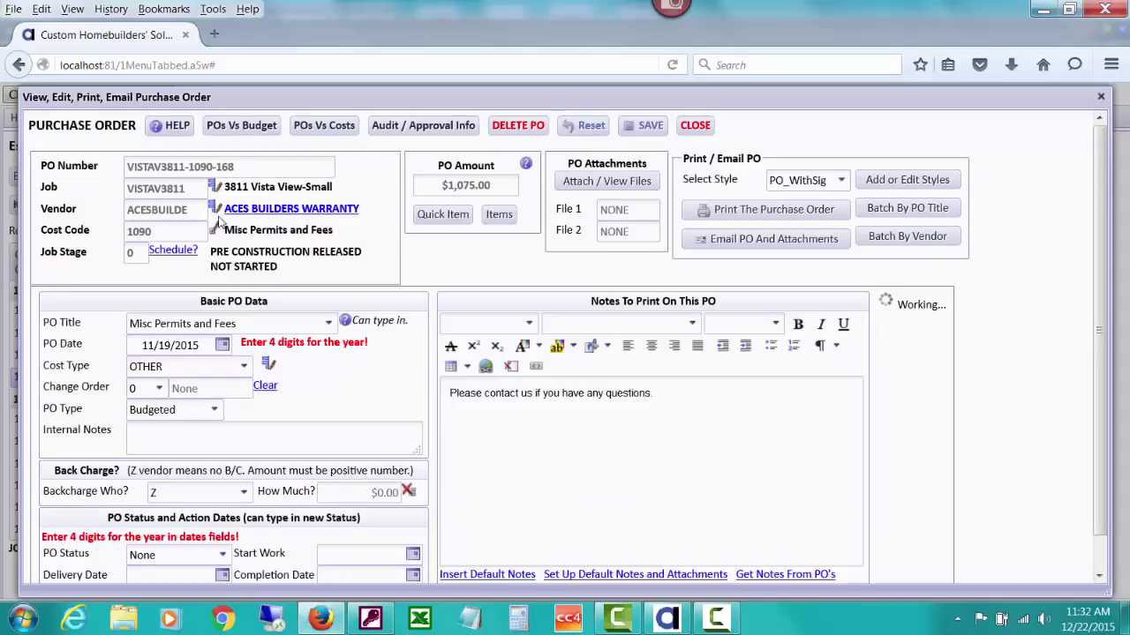
{"action": "left_click", "coordinate": [215, 230]}
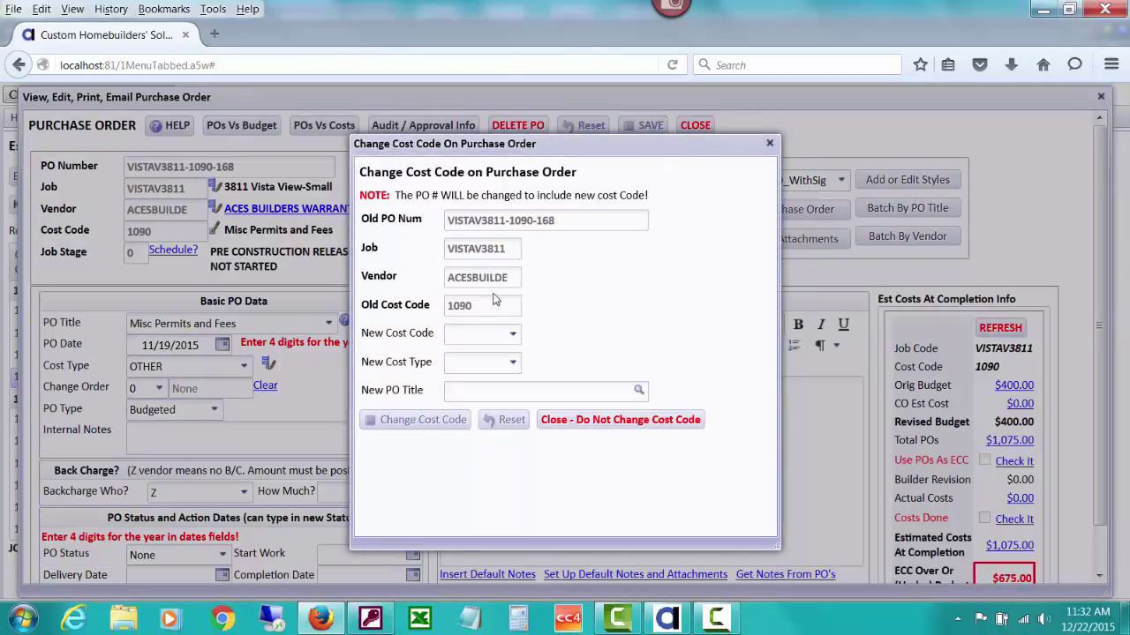
{"action": "left_click", "coordinate": [494, 332]}
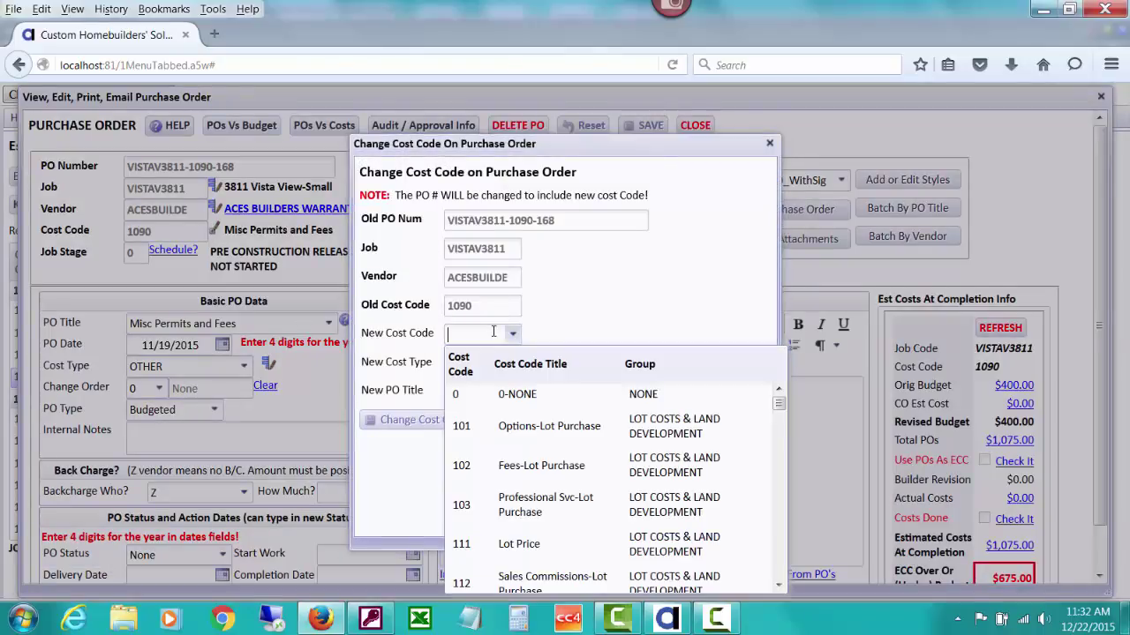
{"action": "type", "text": "1030"}
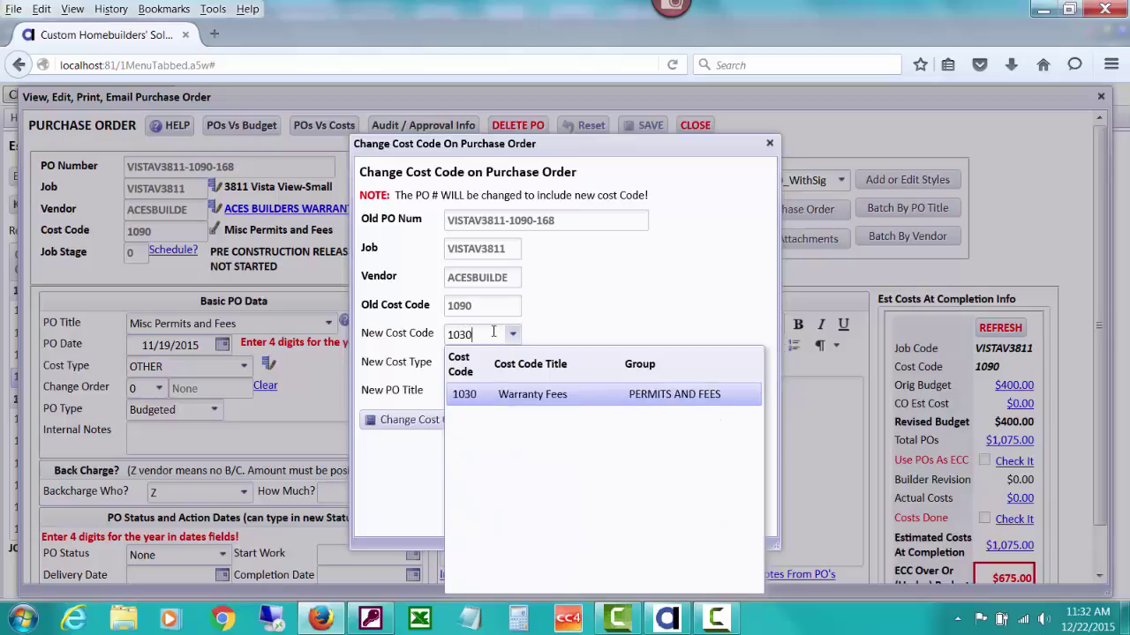
{"action": "left_click", "coordinate": [519, 397]}
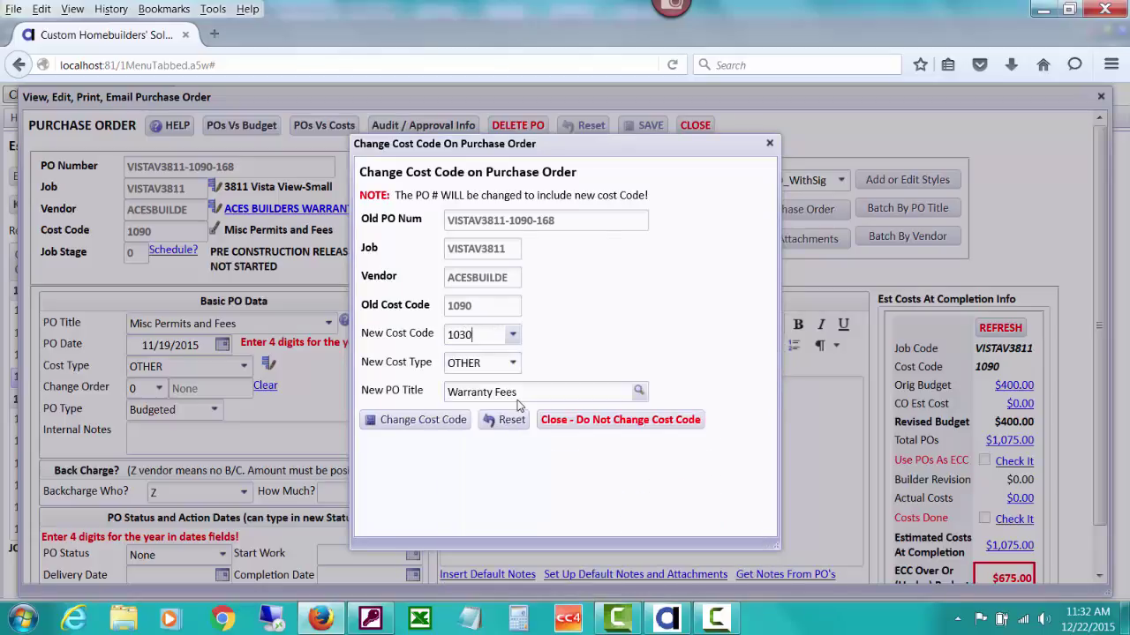
{"action": "left_click", "coordinate": [432, 420]}
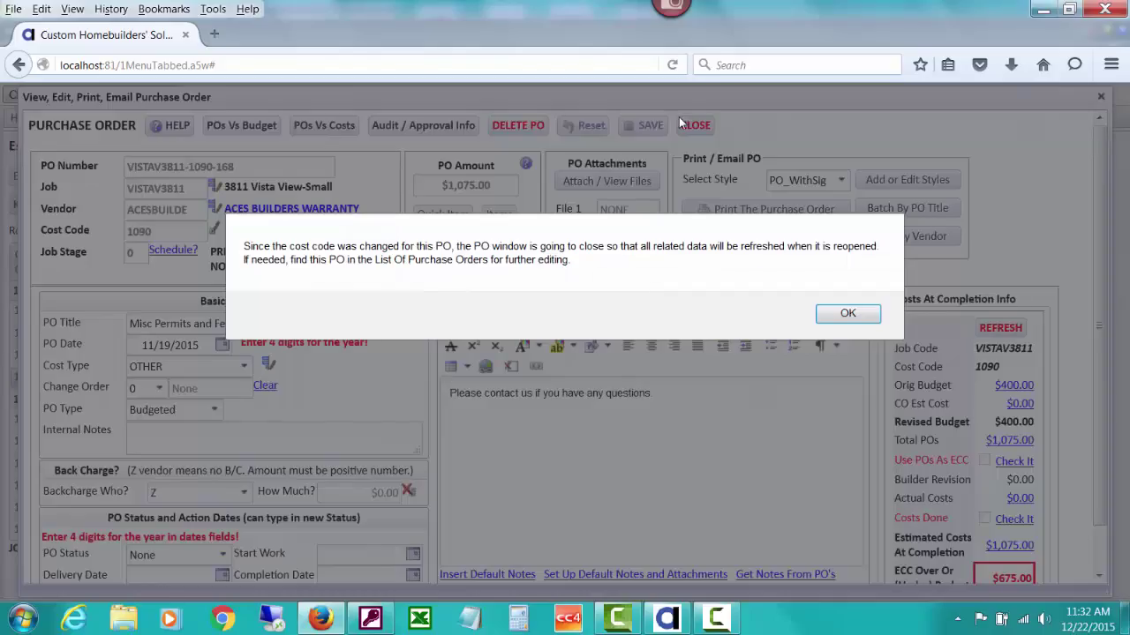
{"action": "left_click", "coordinate": [831, 315]}
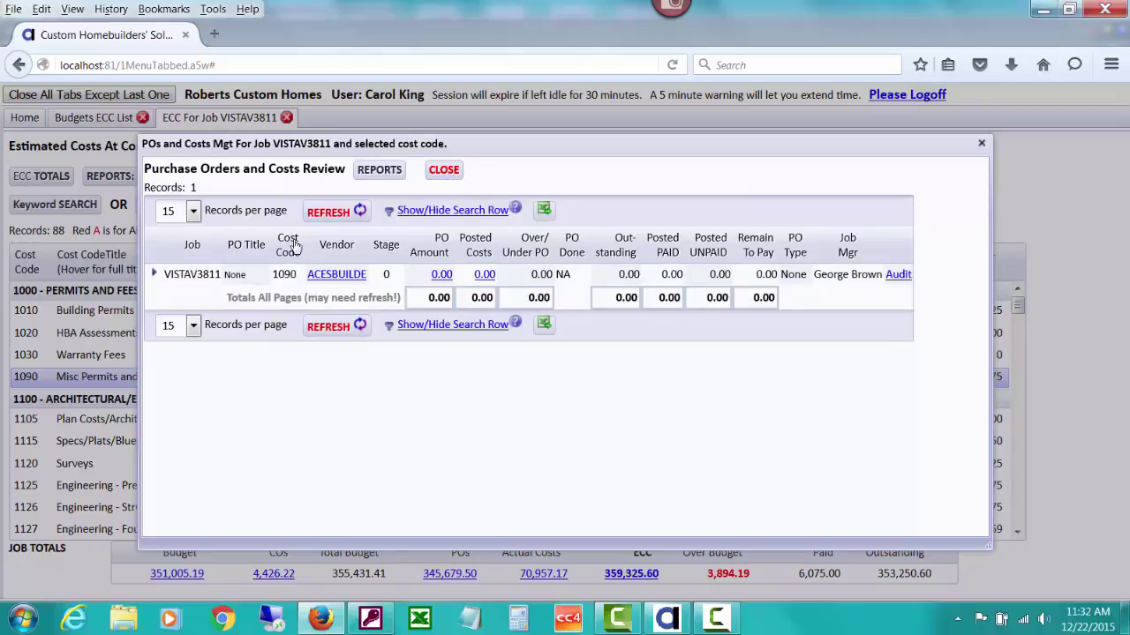
Review the actual cost entries for cost code 1090 in the posted costs detail and in the worksheet's actual costs report.
{"action": "left_click", "coordinate": [484, 275]}
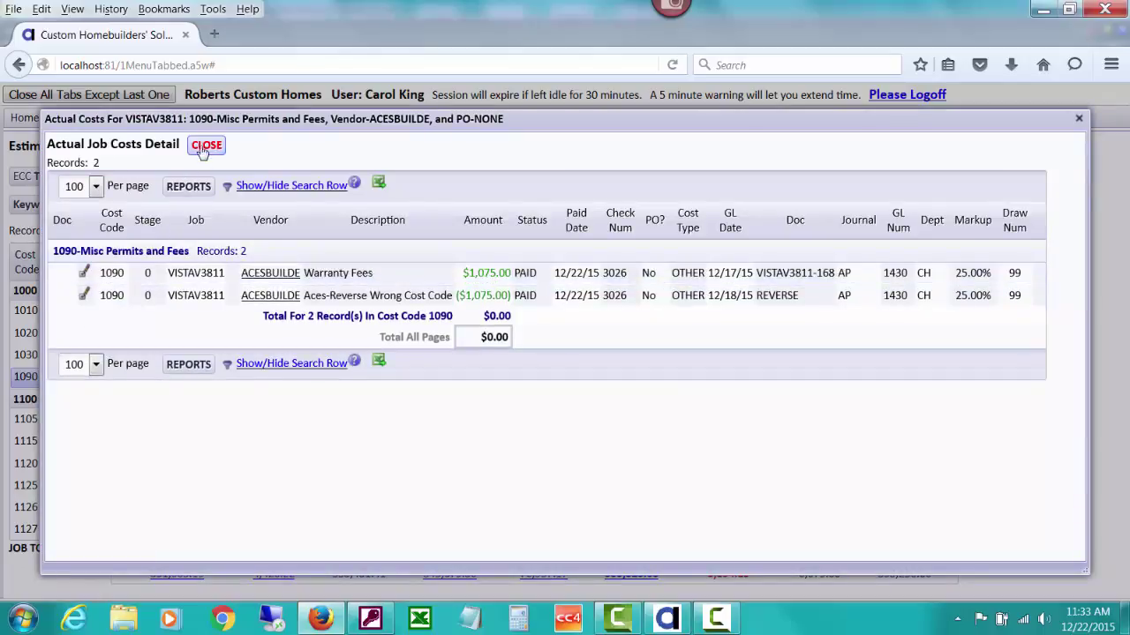
{"action": "left_click", "coordinate": [204, 145]}
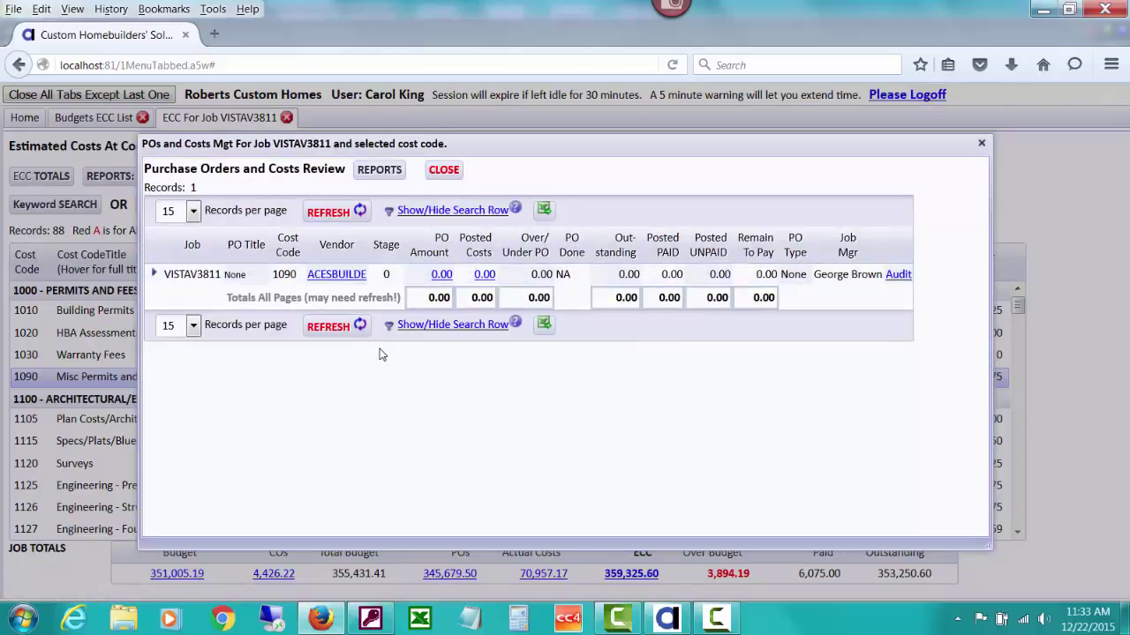
{"action": "left_click", "coordinate": [434, 174]}
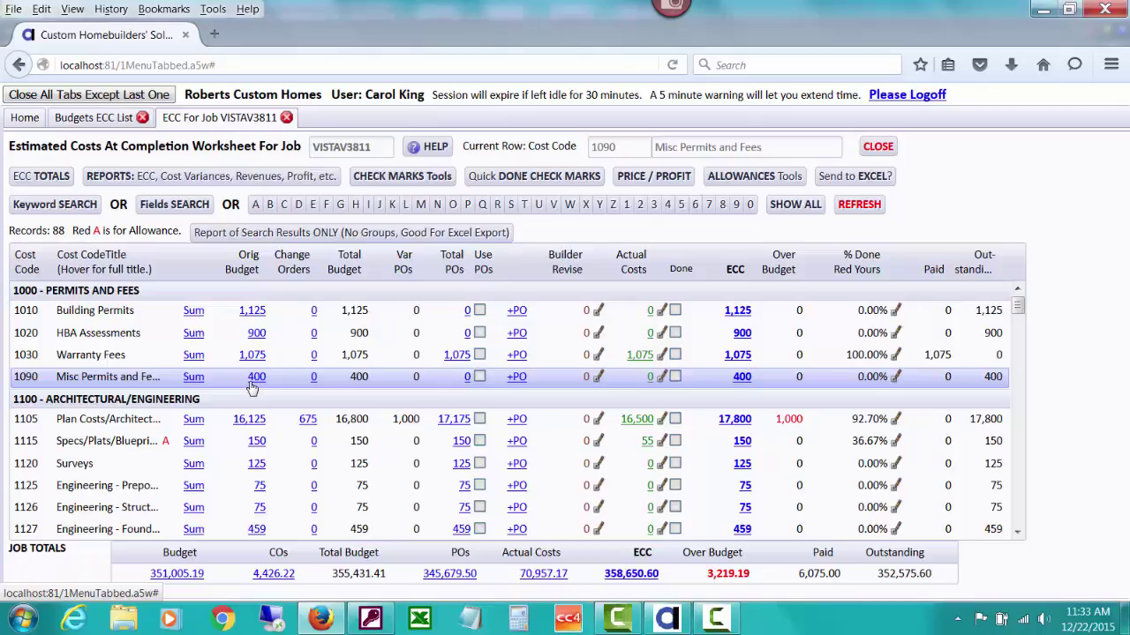
{"action": "left_click", "coordinate": [649, 379]}
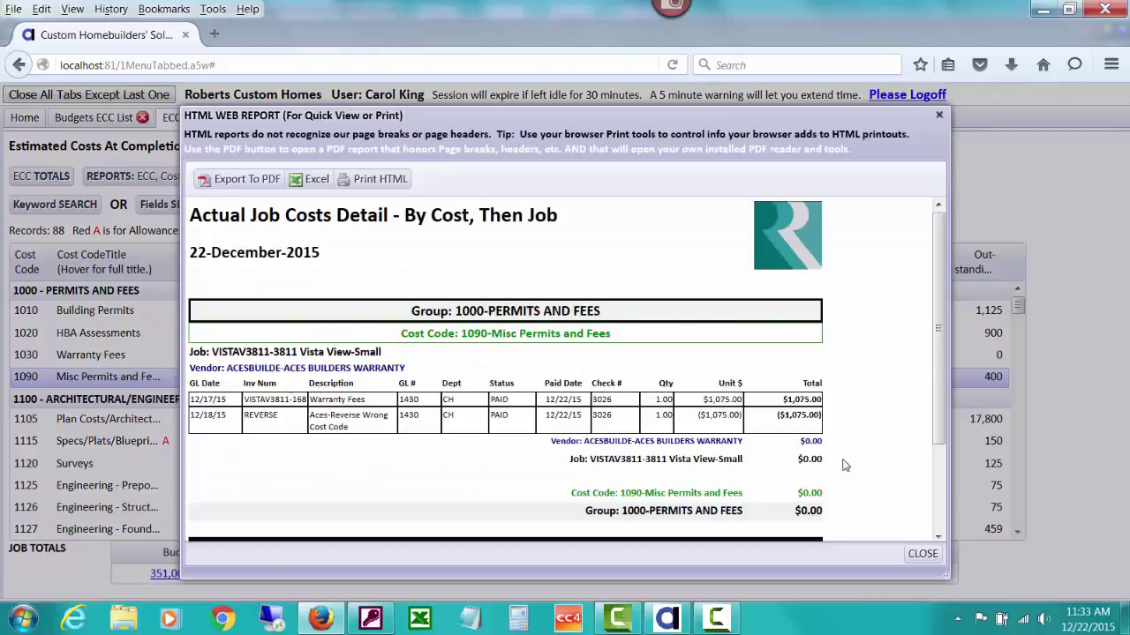
{"action": "left_click", "coordinate": [923, 554]}
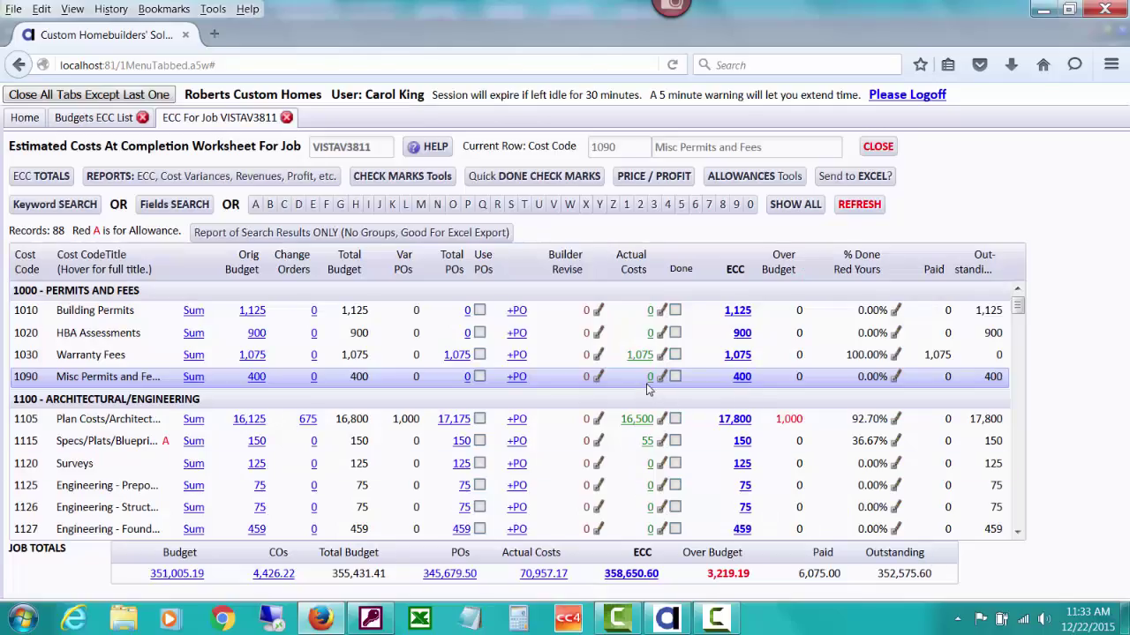